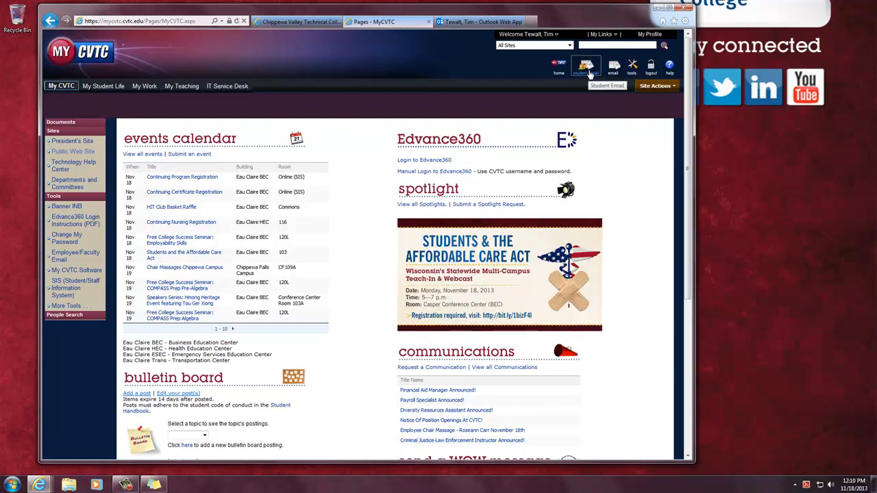
# Step: Open the student email mailbox from the MyCVTC portal header
pyautogui.click(462, 22)
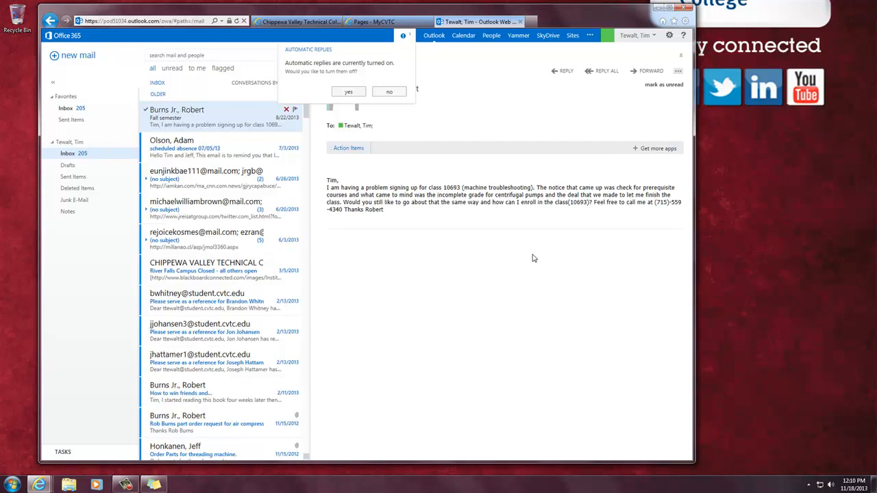
# Step: Turn off the automatic replies and glance at the Sent Items folder
pyautogui.click(348, 91)
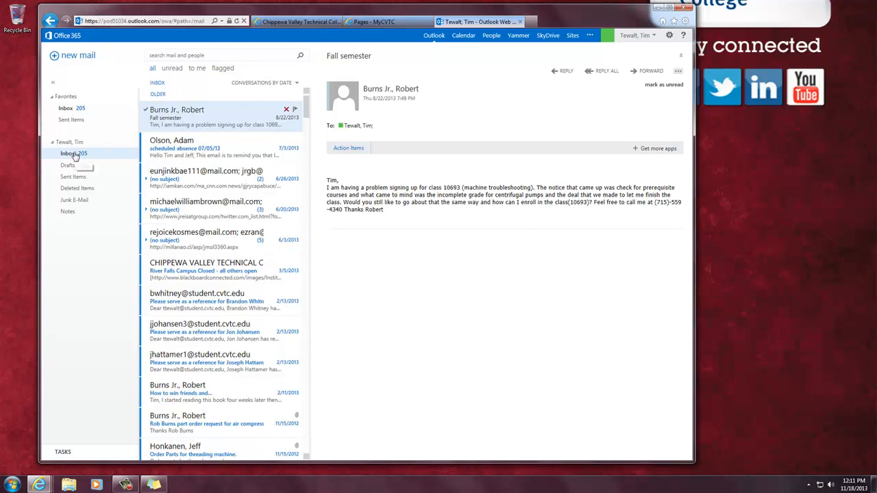
pyautogui.click(71, 177)
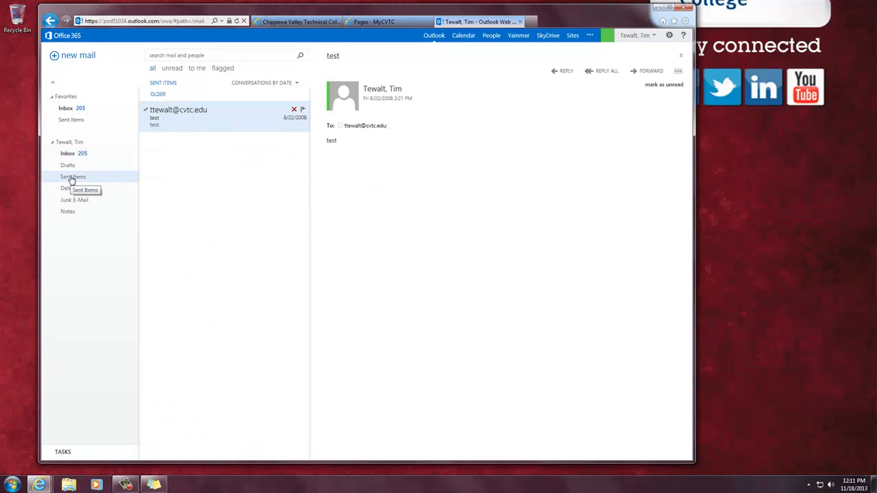
pyautogui.click(73, 155)
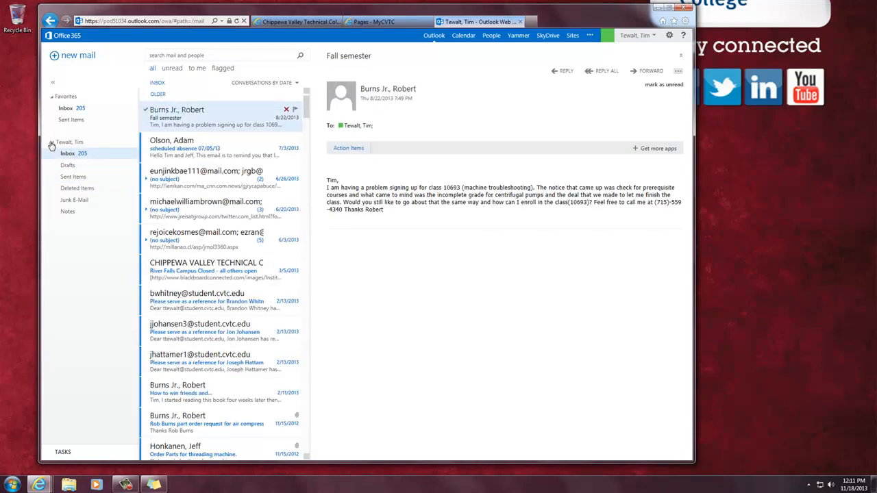
# Step: Collapse and re-expand the folder lists, view Drafts and Junk E-Mail, then return to Inbox
pyautogui.click(52, 143)
pyautogui.click(52, 97)
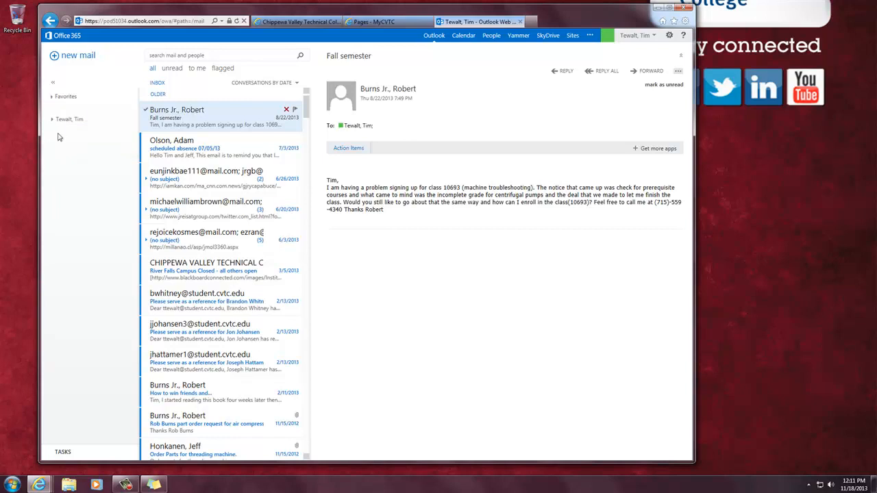
pyautogui.click(51, 119)
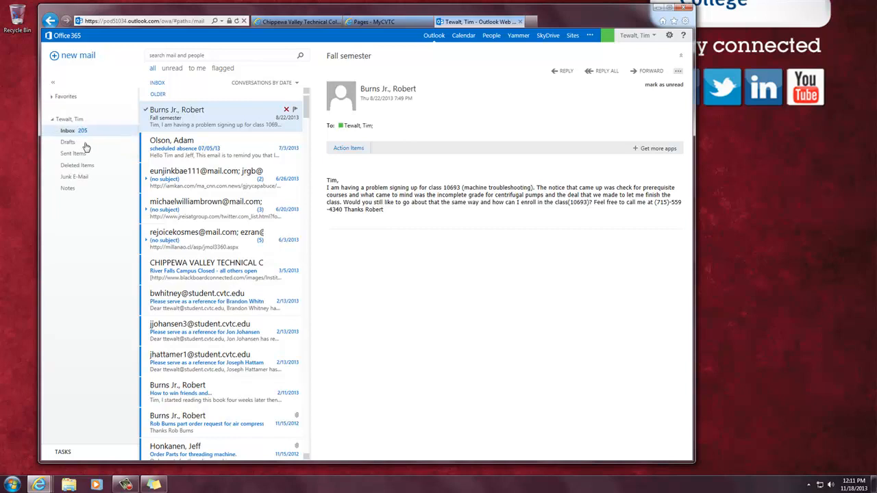
pyautogui.click(79, 143)
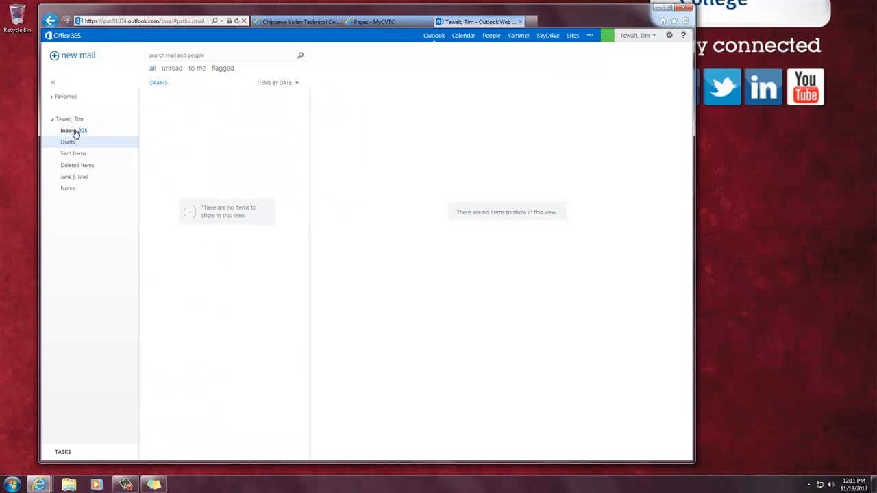
pyautogui.click(78, 178)
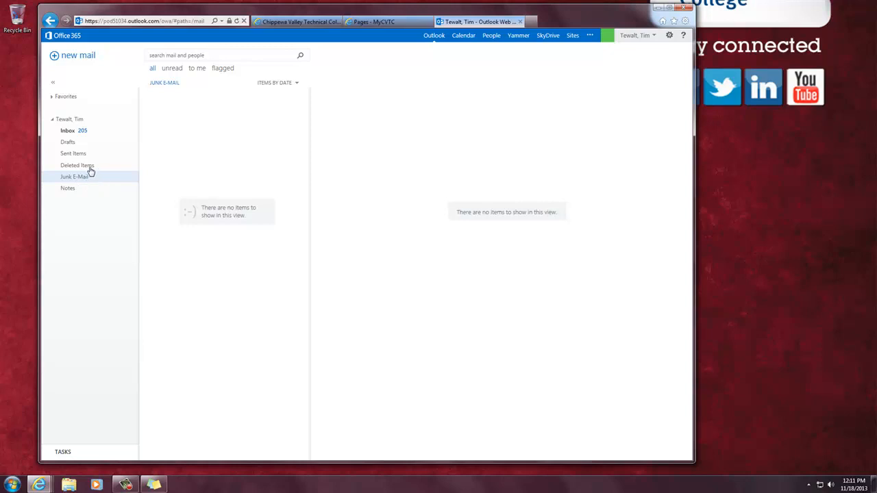
pyautogui.click(68, 132)
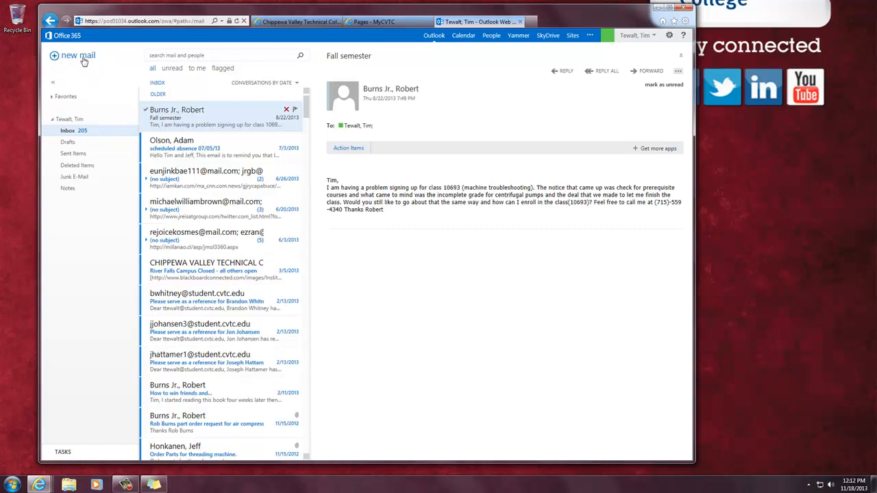
# Step: Start a new message to the user's own address with subject 'test msg from me'
pyautogui.click(75, 58)
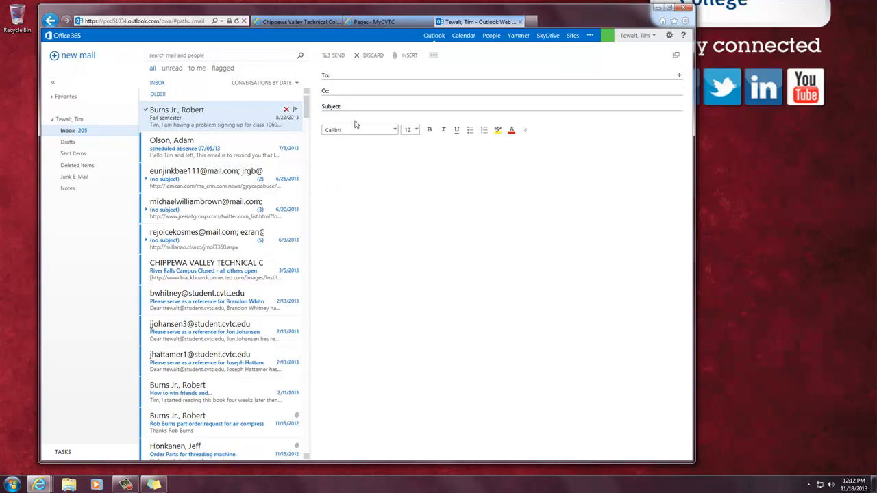
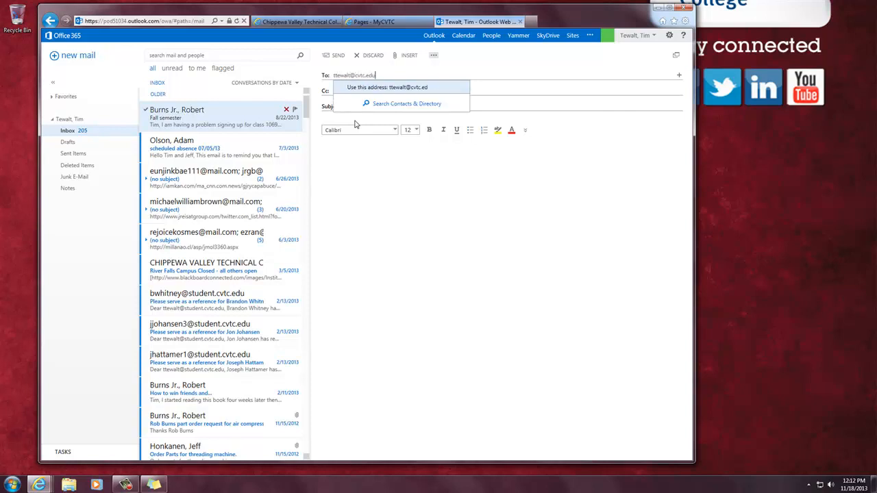
pyautogui.press('Return')
pyautogui.write('test msg from me')
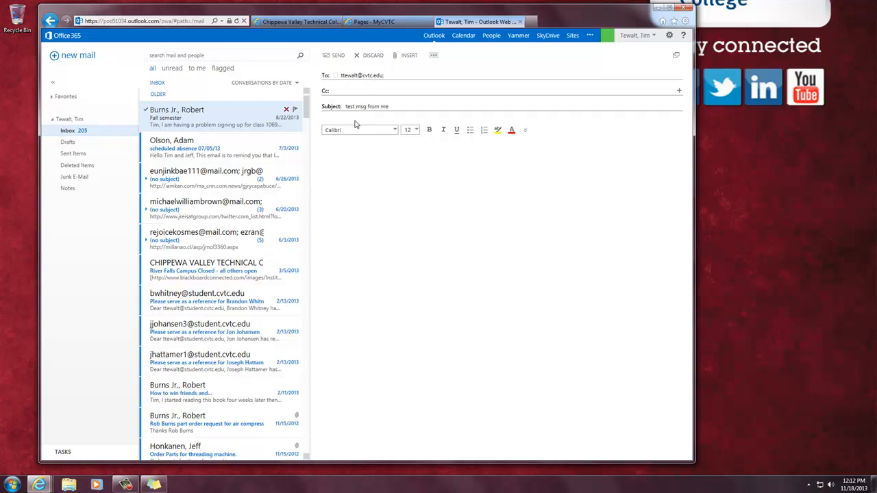
# Step: Write the message body 'Here is the file...' followed by blank lines
pyautogui.click(359, 171)
pyautogui.write('Here is the file...')
pyautogui.press('Return')
pyautogui.press('Return')
pyautogui.click(401, 58)
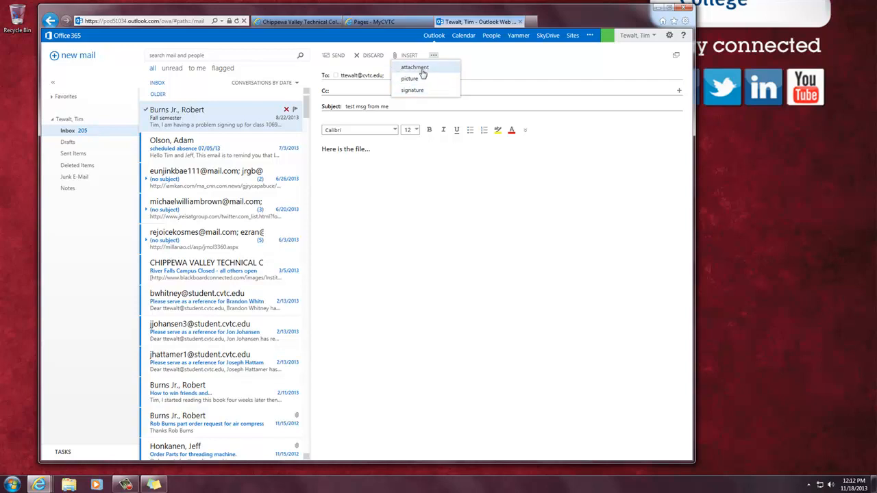
# Step: Attach 0-names junk.xlsx from the N: drive's 0-Industrial Mechancs Synced folder
pyautogui.click(423, 68)
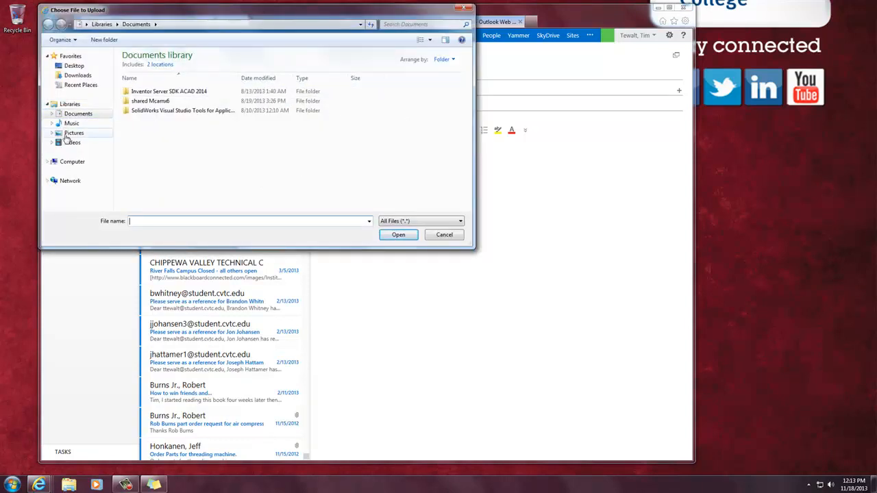
pyautogui.click(48, 162)
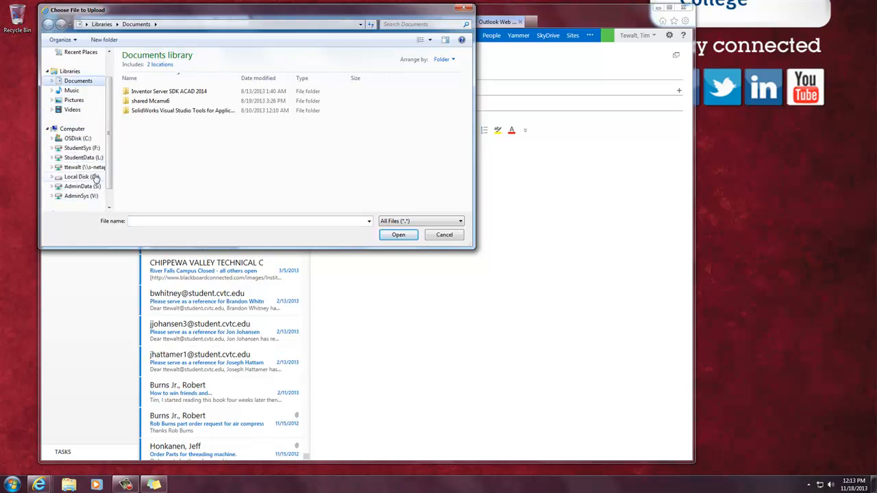
pyautogui.click(95, 168)
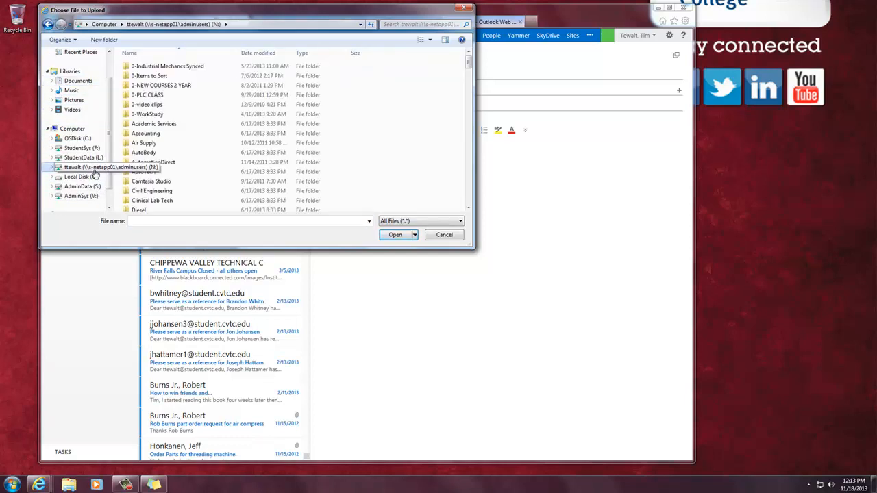
pyautogui.doubleClick(173, 68)
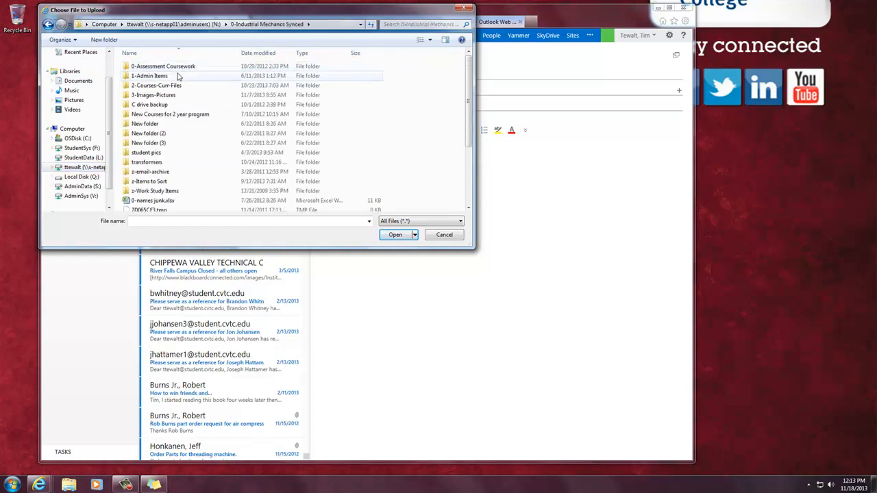
pyautogui.click(160, 201)
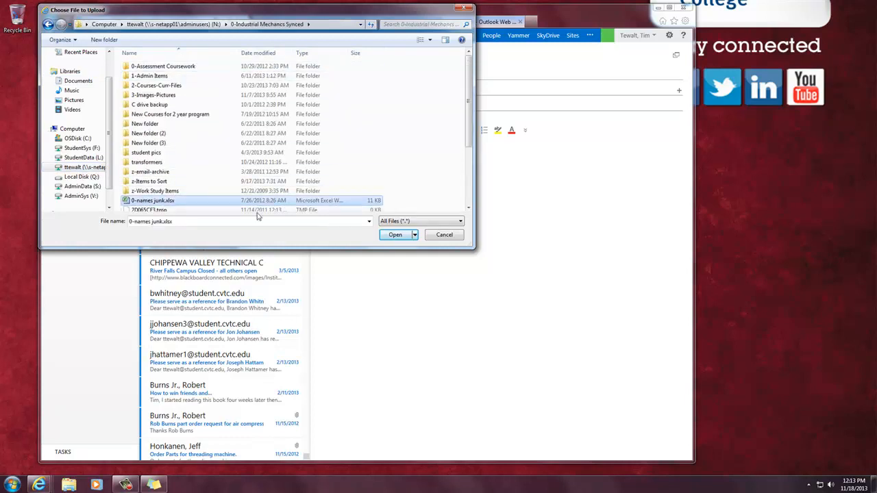
pyautogui.click(396, 235)
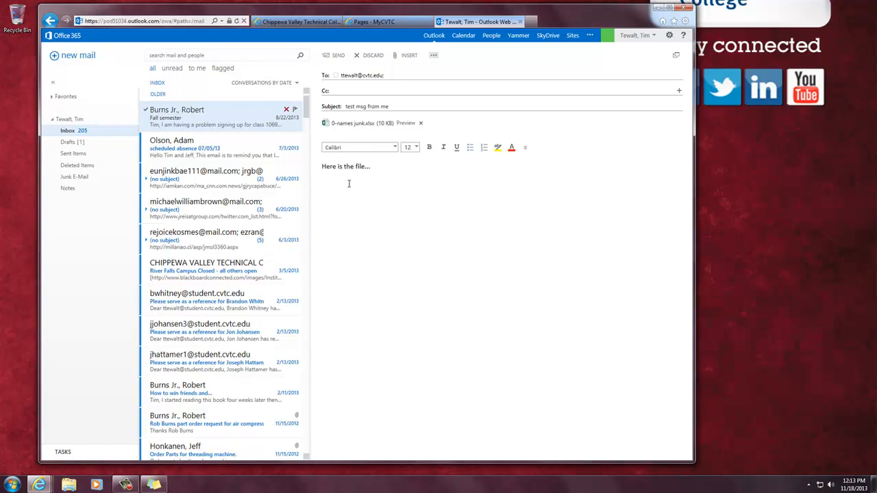
# Step: Send the test message, then move the to-do sticky note right and mark 'Send an attachment'
pyautogui.click(335, 57)
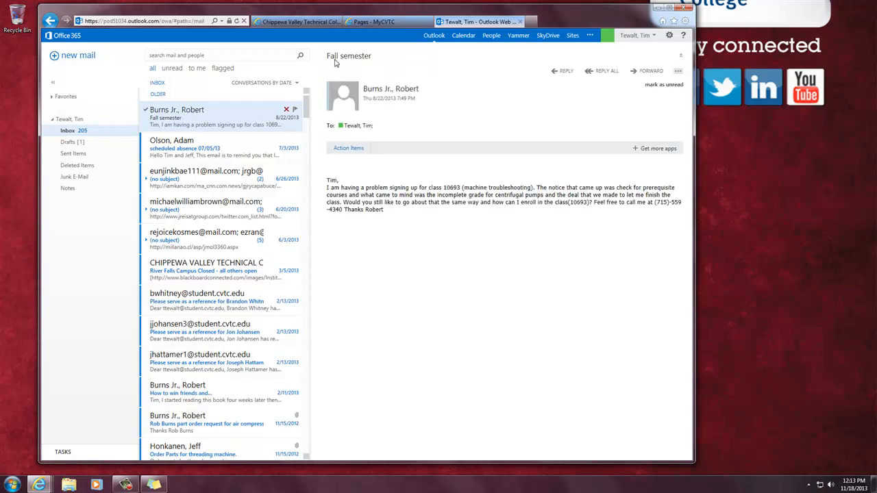
pyautogui.click(155, 486)
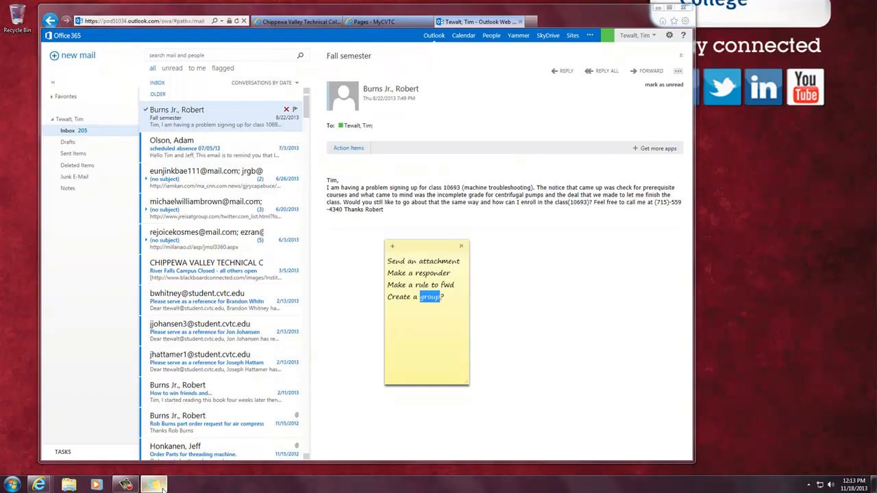
pyautogui.moveTo(431, 246); pyautogui.dragTo(758, 147)
pyautogui.click(742, 211)
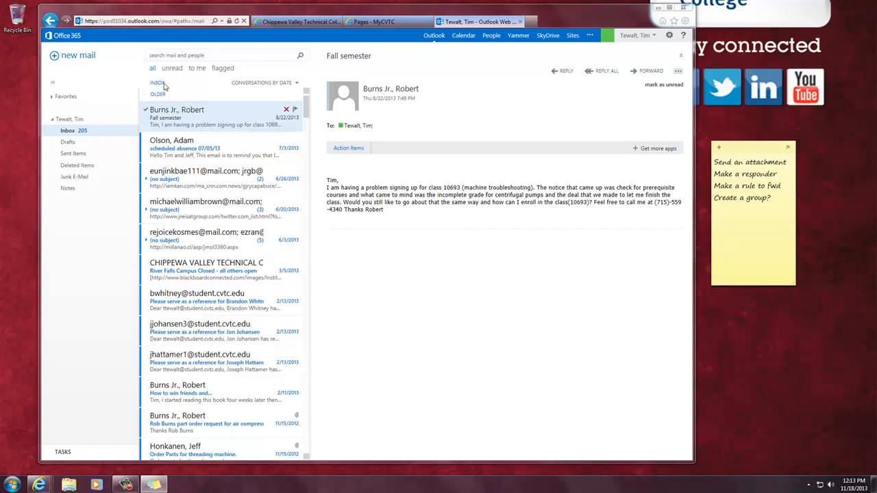
pyautogui.moveTo(787, 162); pyautogui.dragTo(710, 164)
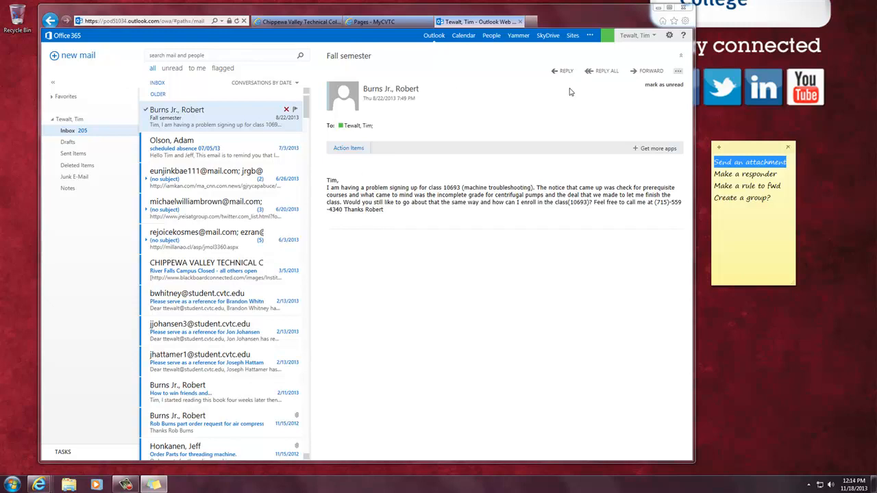
# Step: Mark 'responder' in the sticky note and check the open message's more-actions menu
pyautogui.doubleClick(757, 173)
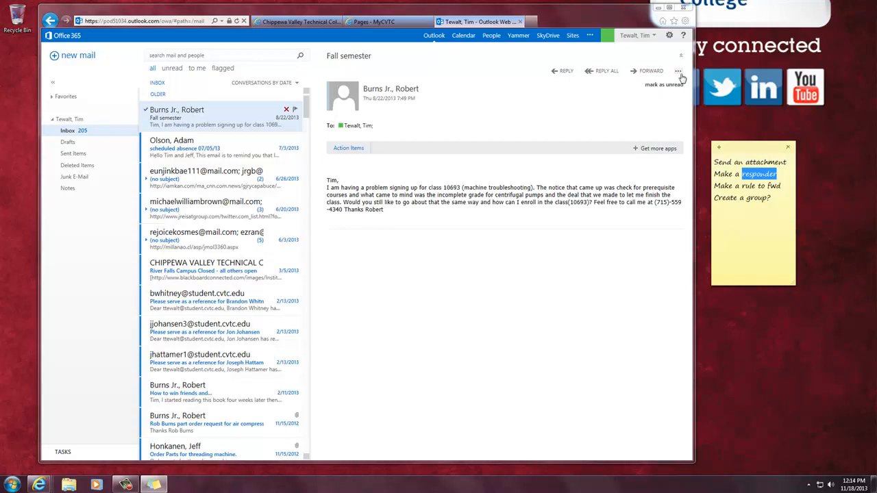
pyautogui.click(678, 72)
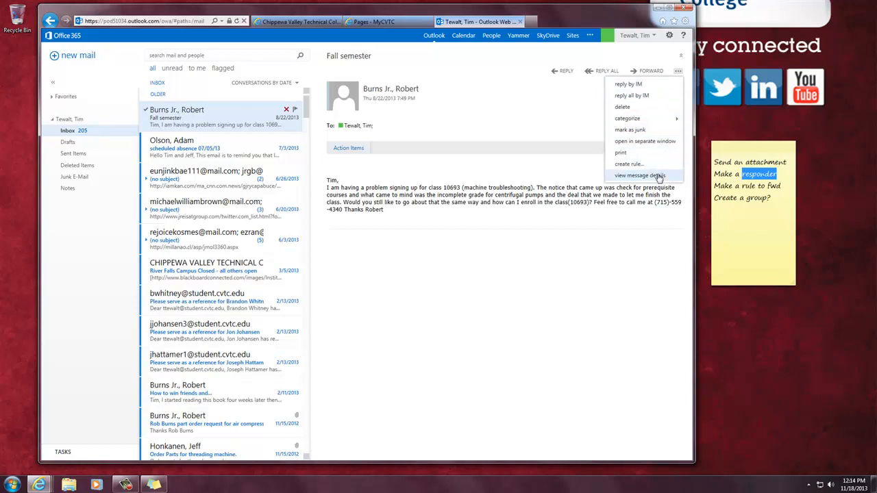
pyautogui.click(569, 110)
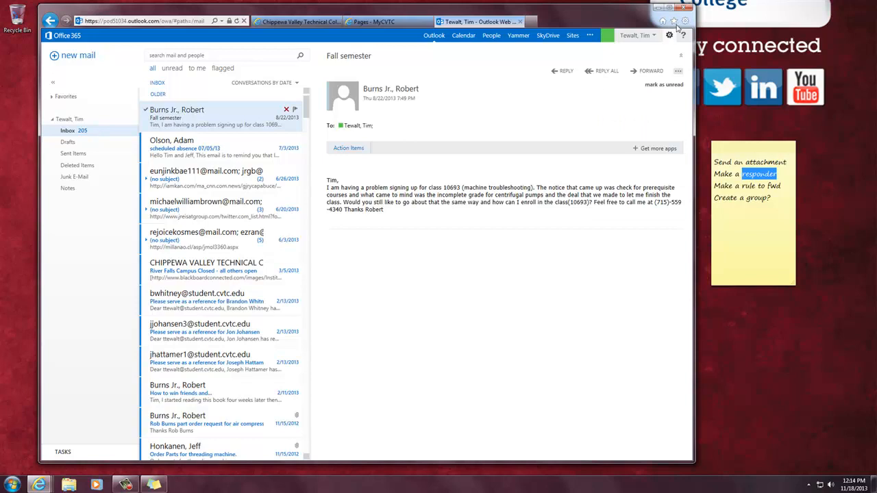
# Step: Toggle the message between collapsed and expanded, then open Options from the gear menu
pyautogui.click(681, 60)
pyautogui.click(681, 60)
pyautogui.click(681, 60)
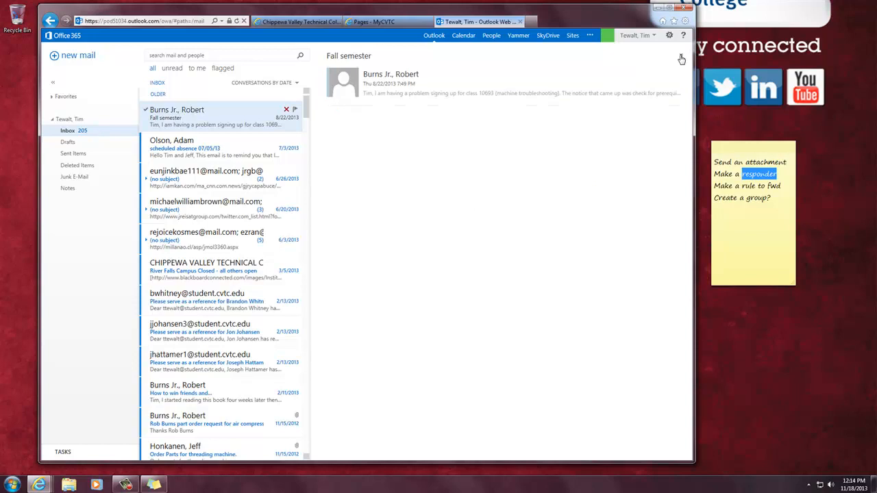
pyautogui.click(681, 59)
pyautogui.click(681, 60)
pyautogui.click(681, 59)
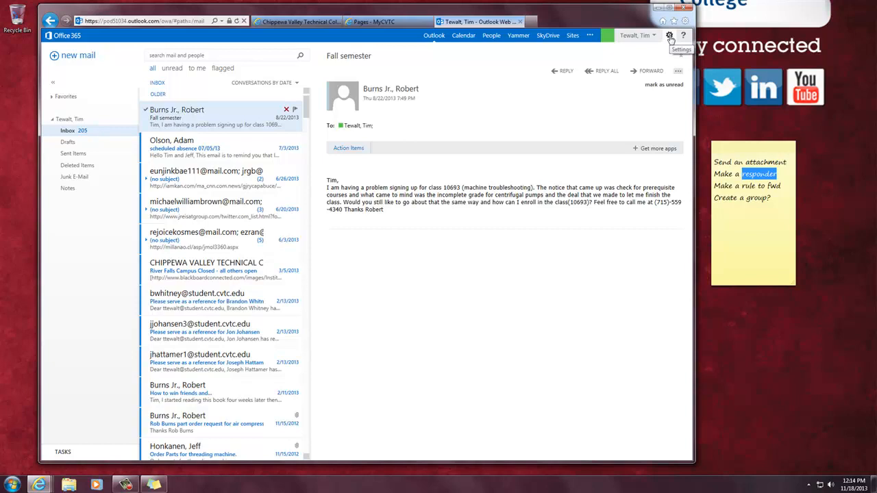
pyautogui.click(669, 36)
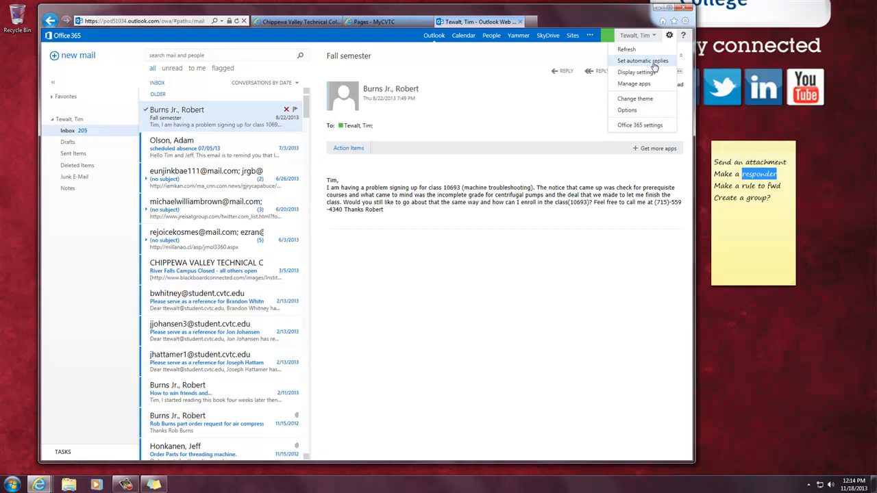
pyautogui.click(653, 114)
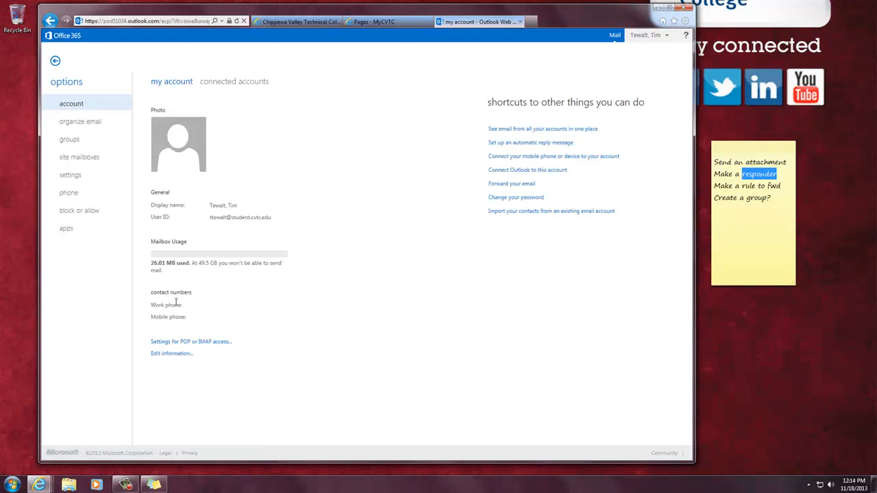
# Step: Review the existing inbox rule that redirects all messages, and list the new-rule templates
pyautogui.click(66, 125)
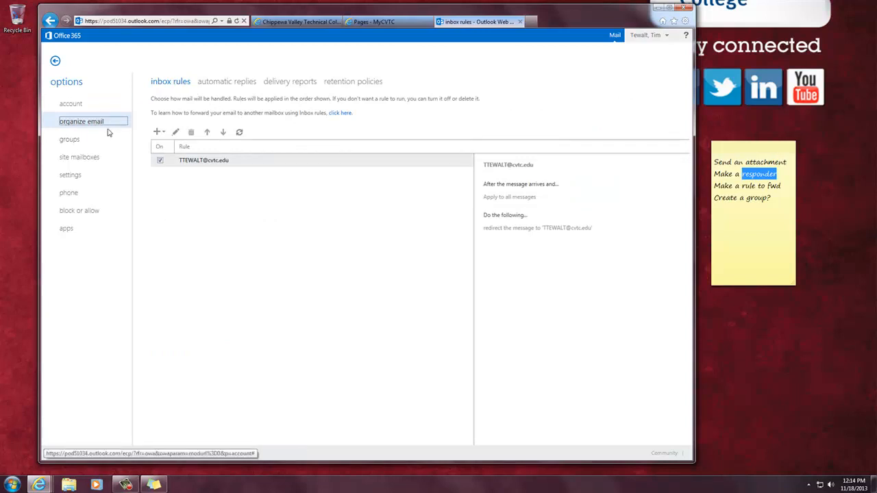
pyautogui.click(72, 104)
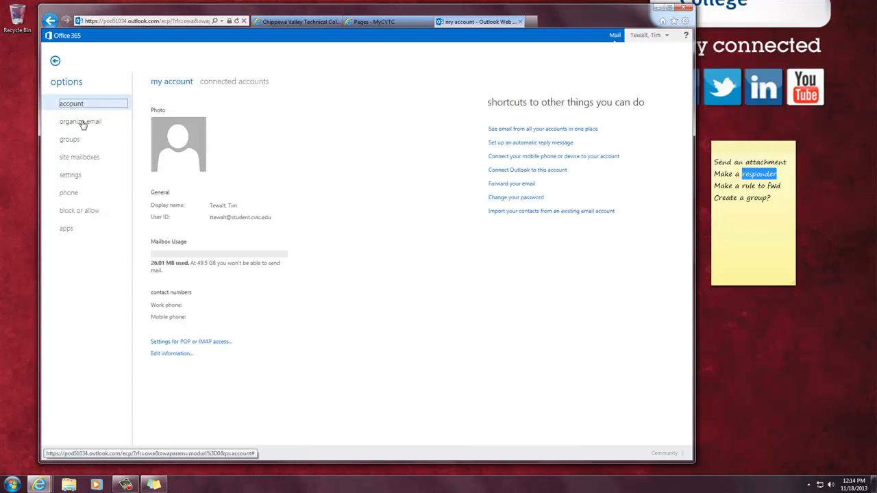
pyautogui.click(68, 123)
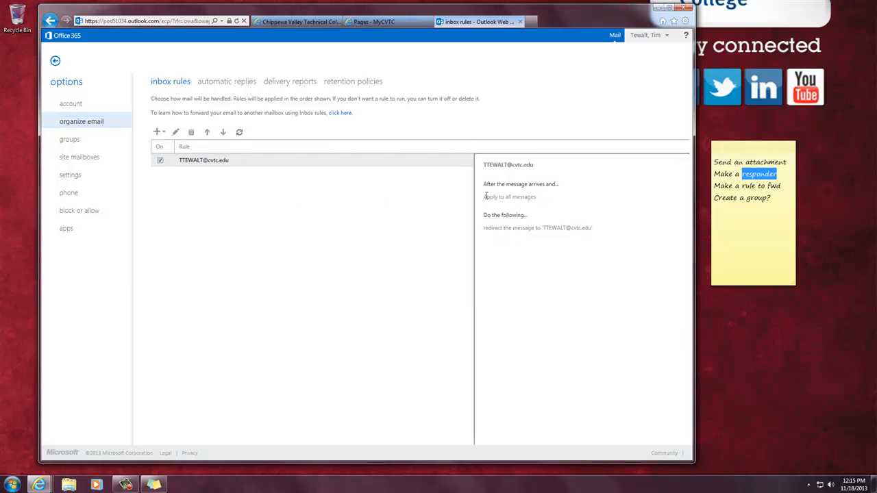
pyautogui.moveTo(485, 197); pyautogui.dragTo(542, 195)
pyautogui.moveTo(483, 228); pyautogui.dragTo(597, 231)
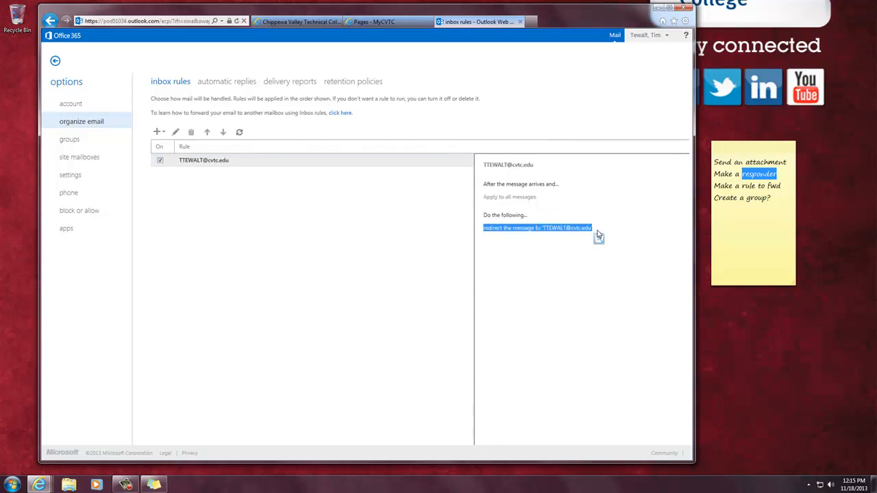
pyautogui.click(157, 134)
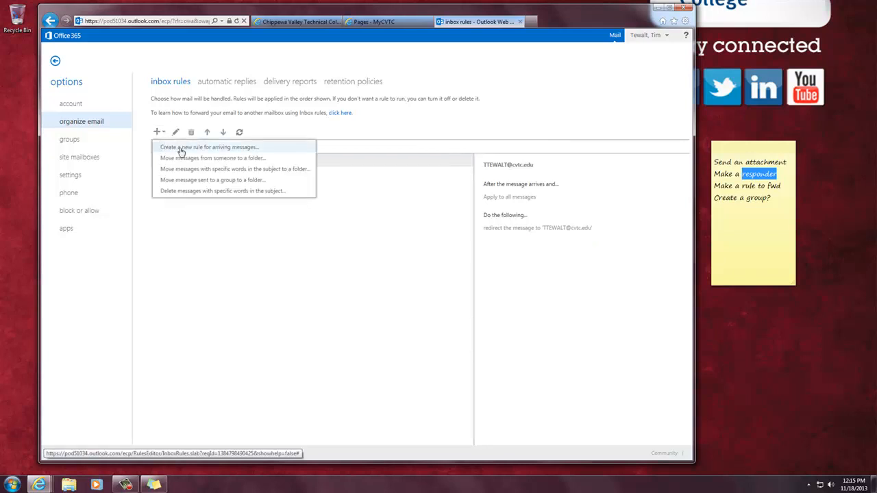
# Step: Start a new arriving-messages rule with condition 'My name is in the To or Cc box'
pyautogui.click(249, 150)
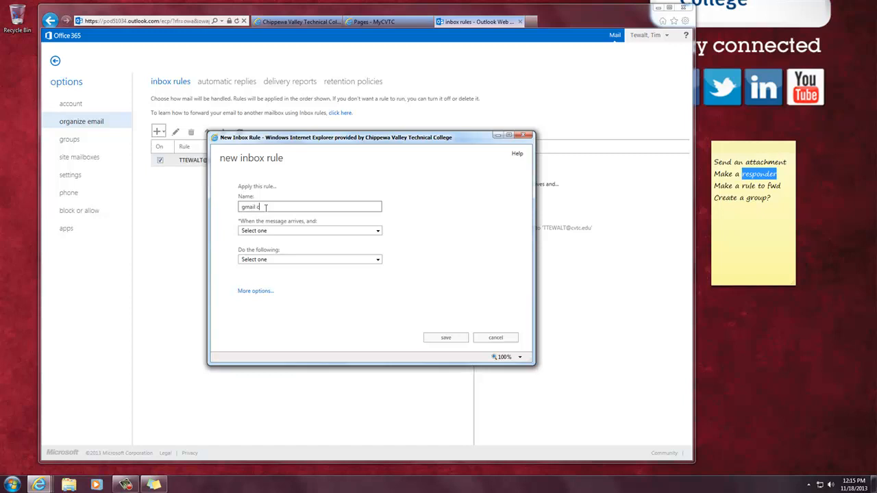
pyautogui.click(313, 232)
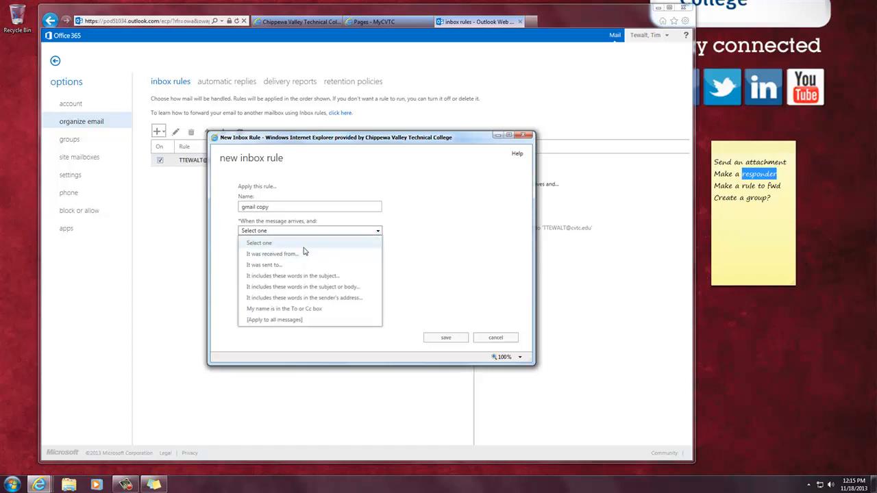
pyautogui.click(301, 320)
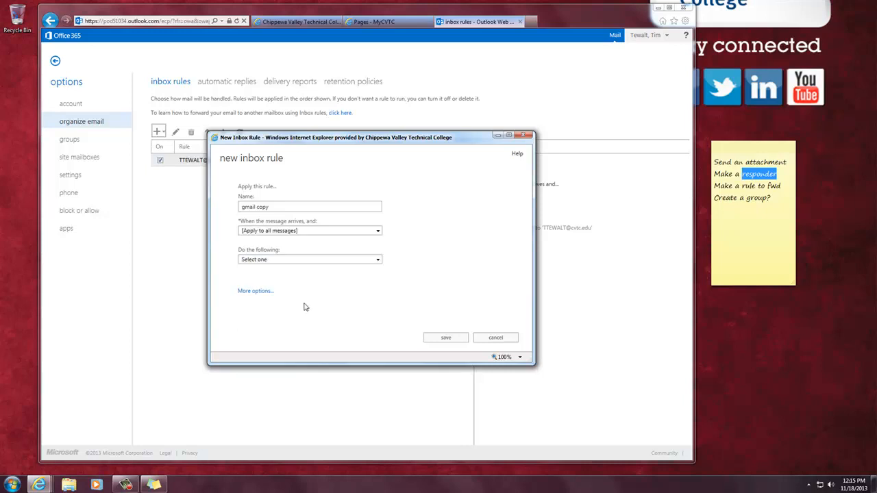
pyautogui.click(302, 232)
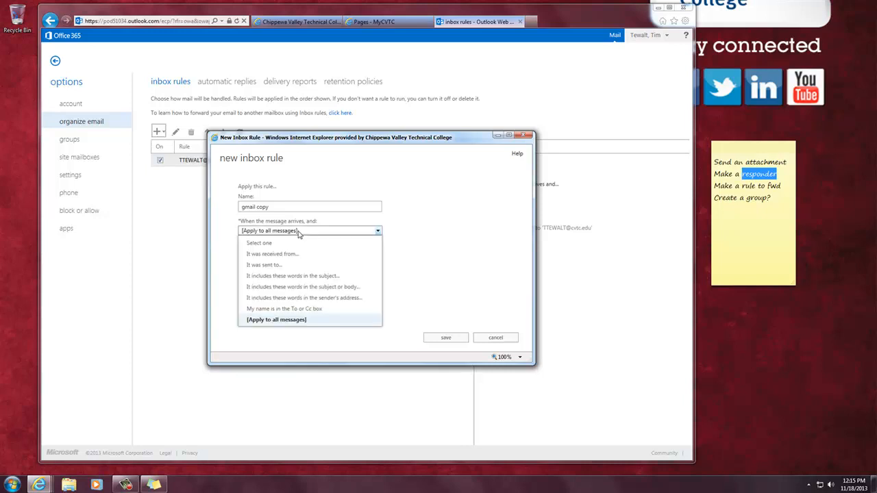
pyautogui.click(307, 310)
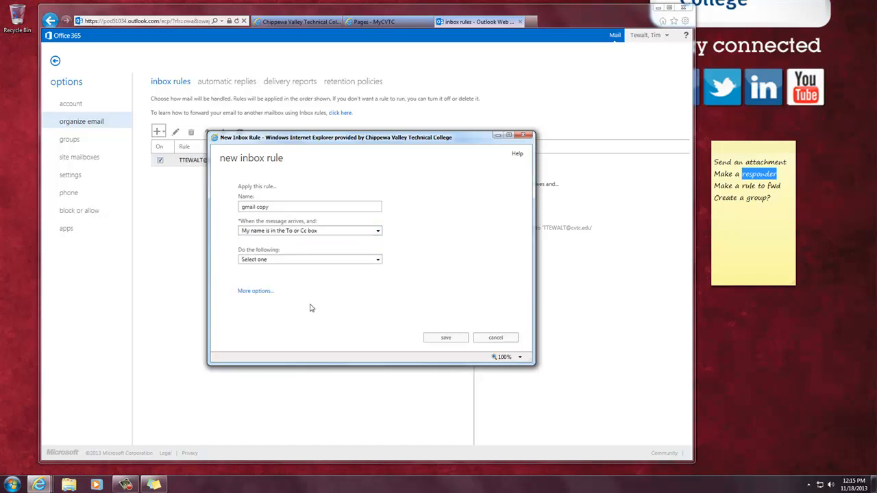
# Step: Try Redirect as the rule action, dismiss the recipient picker, and show more options
pyautogui.click(310, 261)
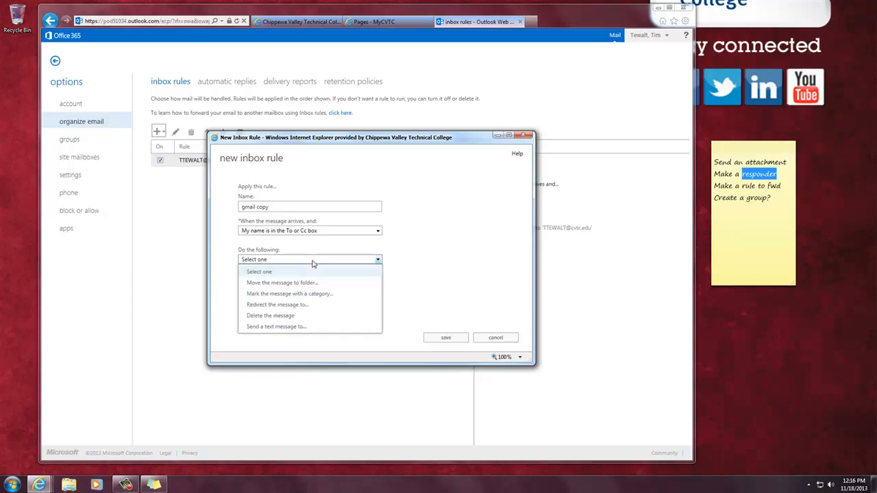
pyautogui.click(311, 306)
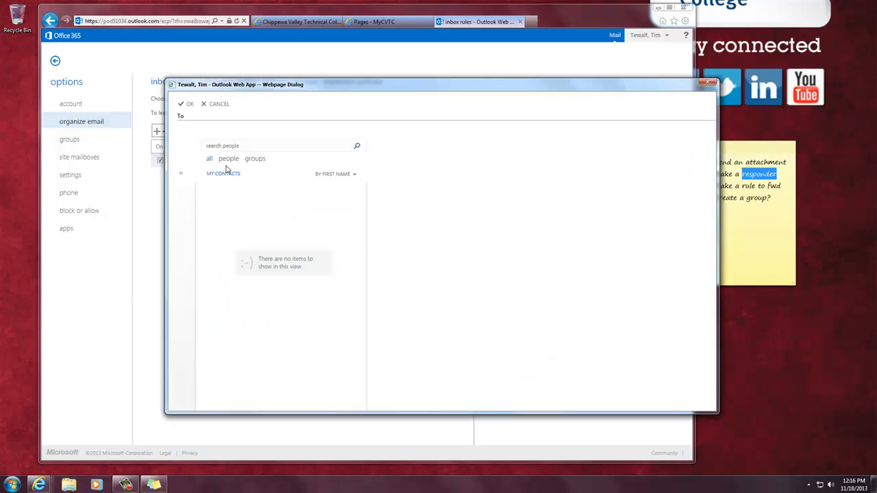
pyautogui.click(218, 104)
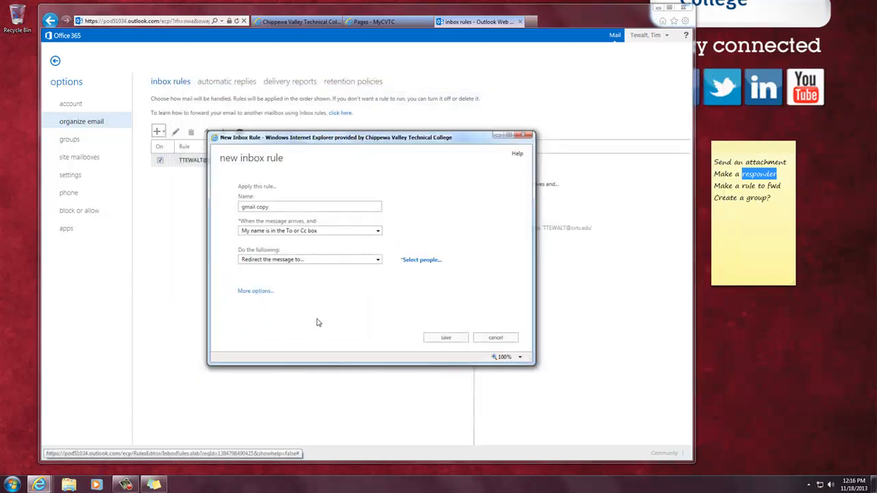
pyautogui.click(255, 291)
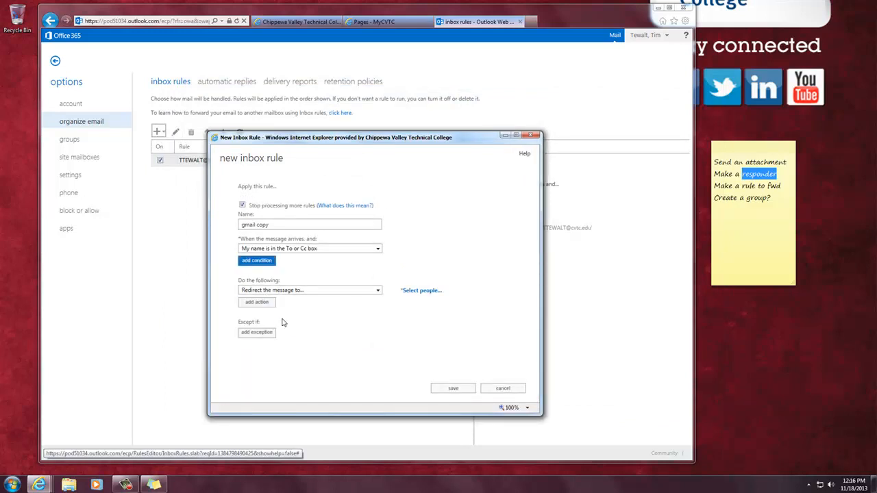
# Step: Try the send-text-message action, choosing United States and Verizon Wireless, then cancel phone setup
pyautogui.click(377, 290)
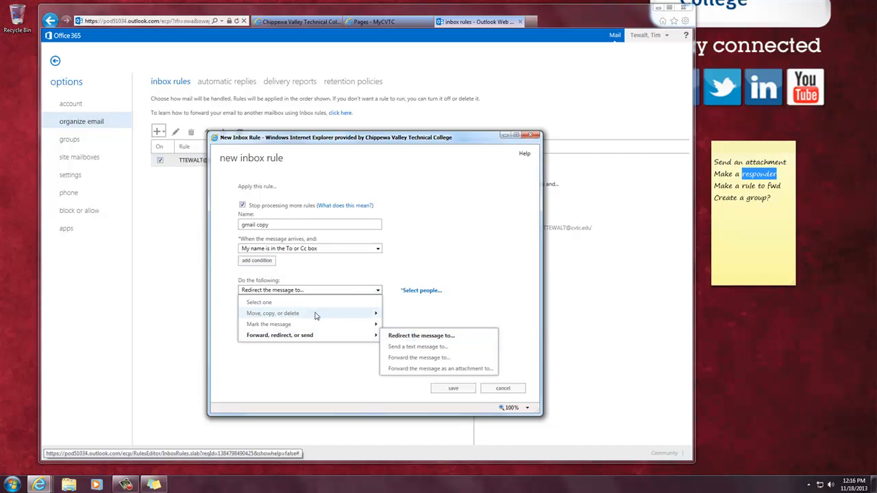
pyautogui.moveTo(318, 331)
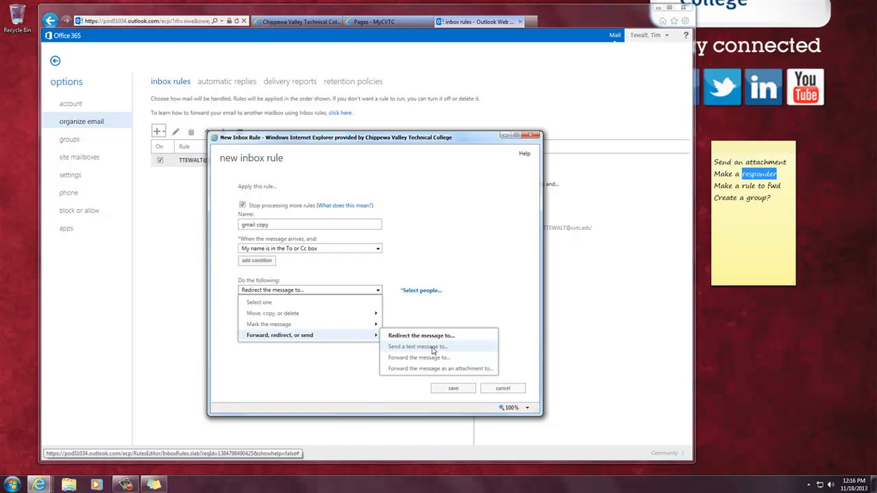
pyautogui.click(432, 350)
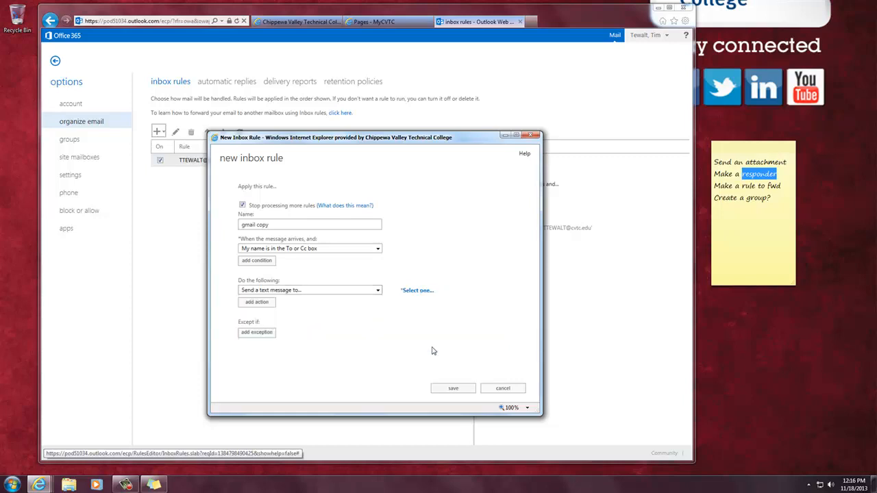
pyautogui.click(418, 291)
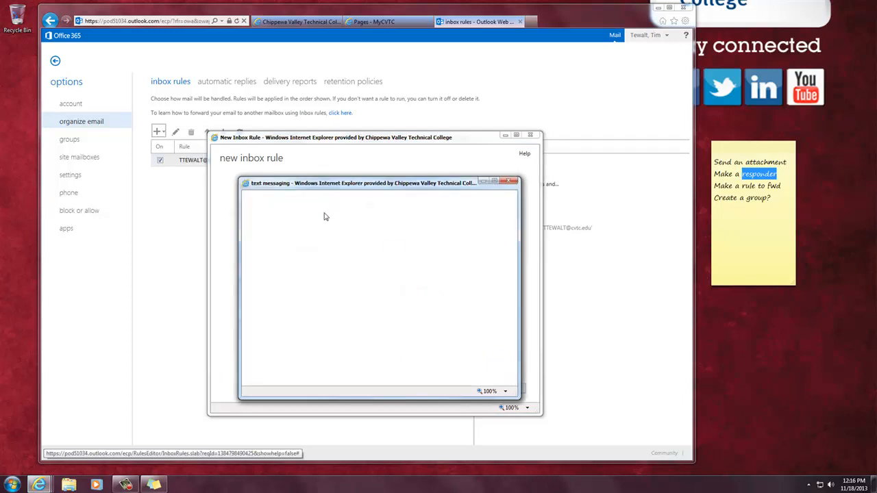
pyautogui.click(326, 267)
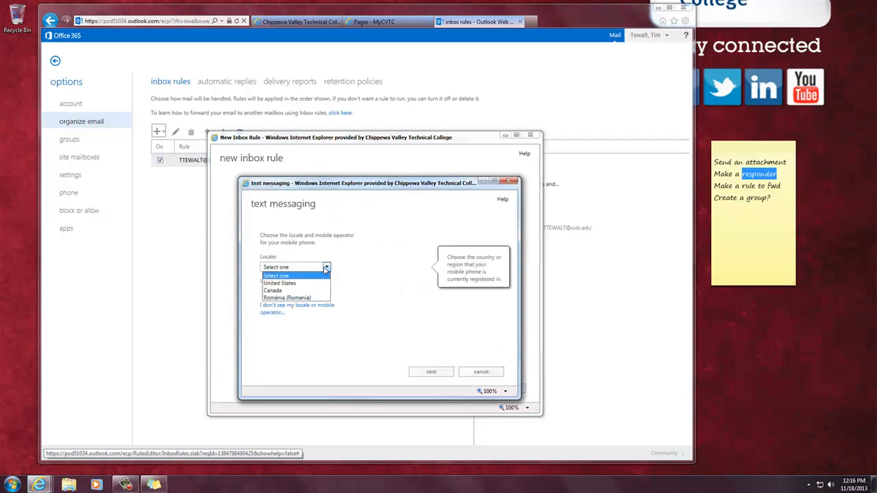
pyautogui.click(325, 283)
pyautogui.click(326, 292)
pyautogui.click(322, 330)
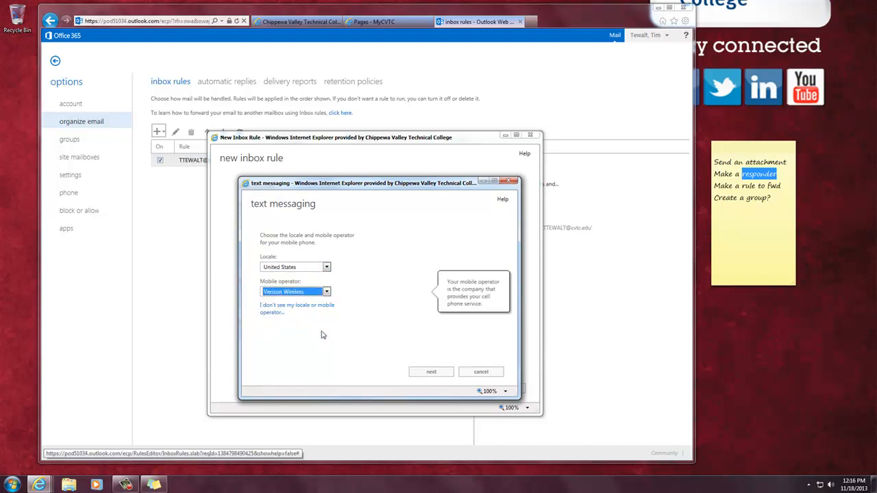
pyautogui.click(483, 373)
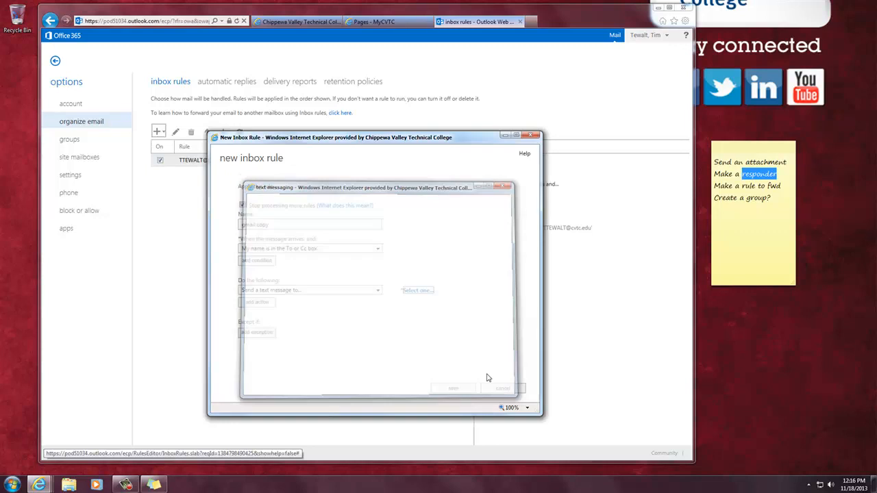
# Step: Reset the rule's action to none and browse the action list again
pyautogui.click(374, 291)
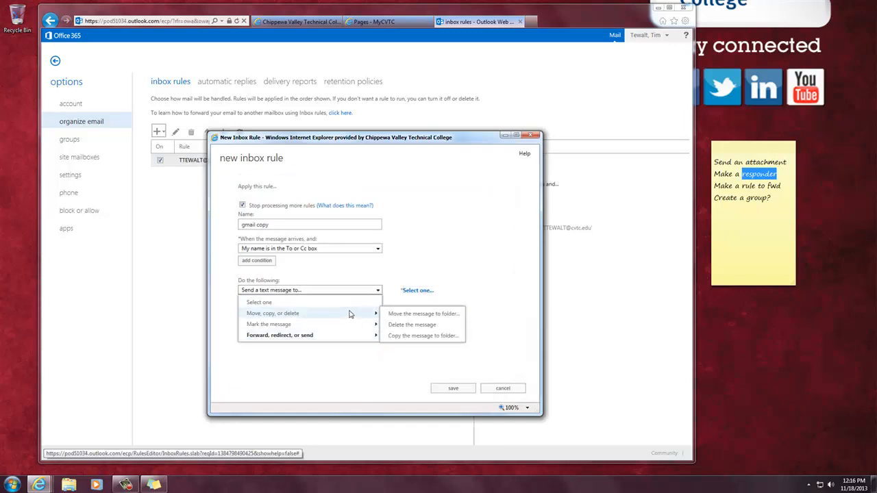
pyautogui.click(378, 291)
pyautogui.click(378, 291)
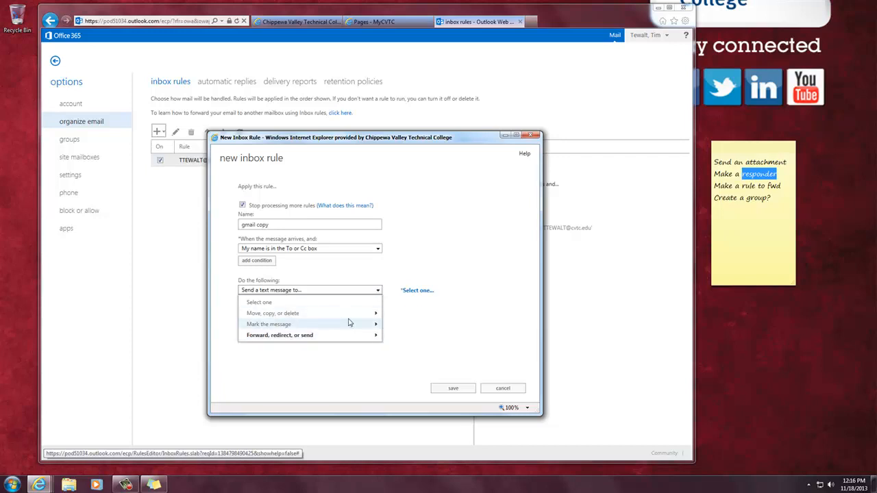
pyautogui.moveTo(314, 314)
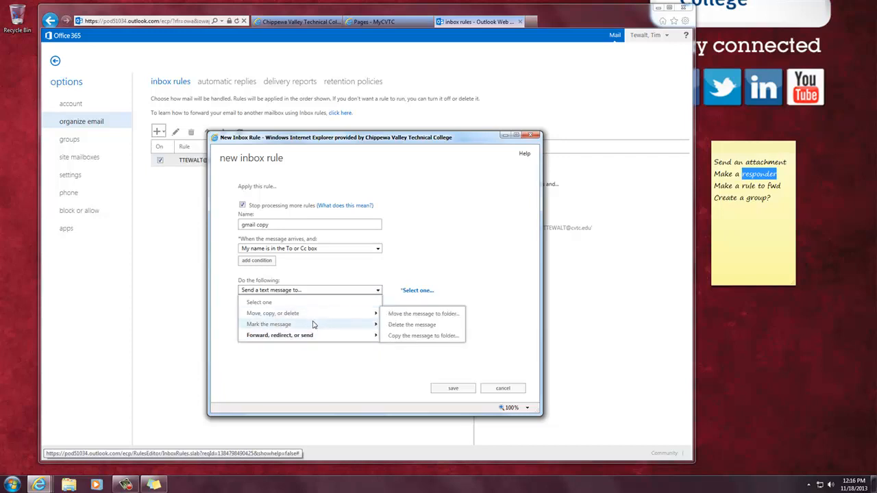
pyautogui.click(309, 302)
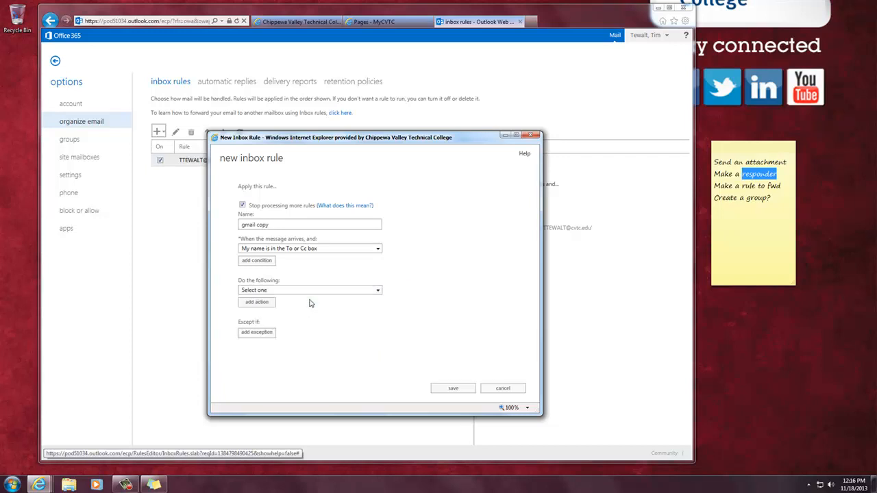
pyautogui.click(377, 291)
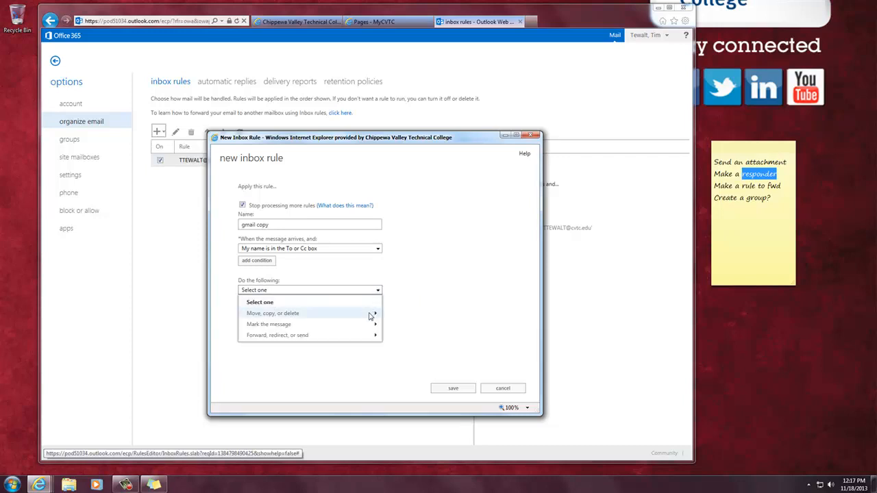
pyautogui.moveTo(370, 316)
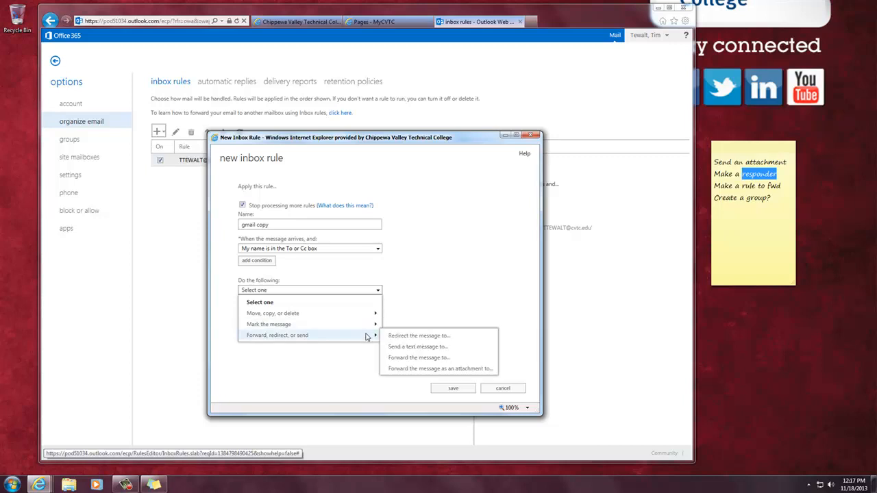
# Step: Choose Forward as the rule action and search people for the user's own address
pyautogui.click(442, 359)
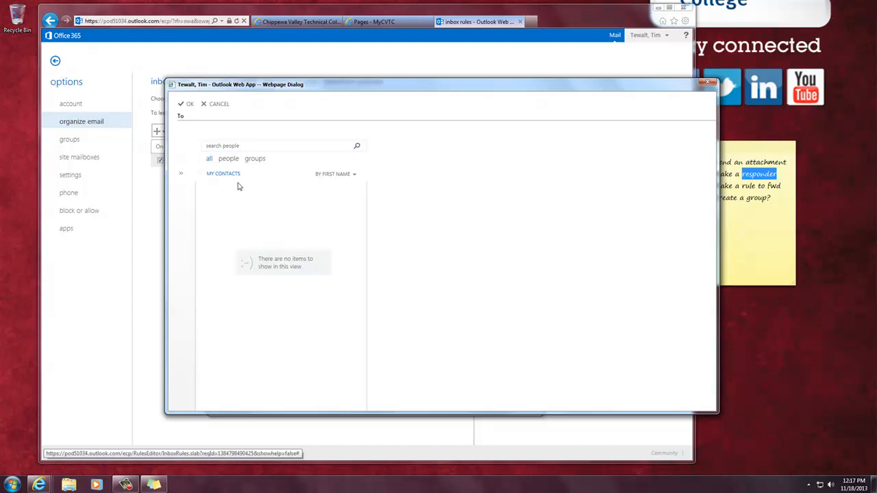
pyautogui.click(229, 145)
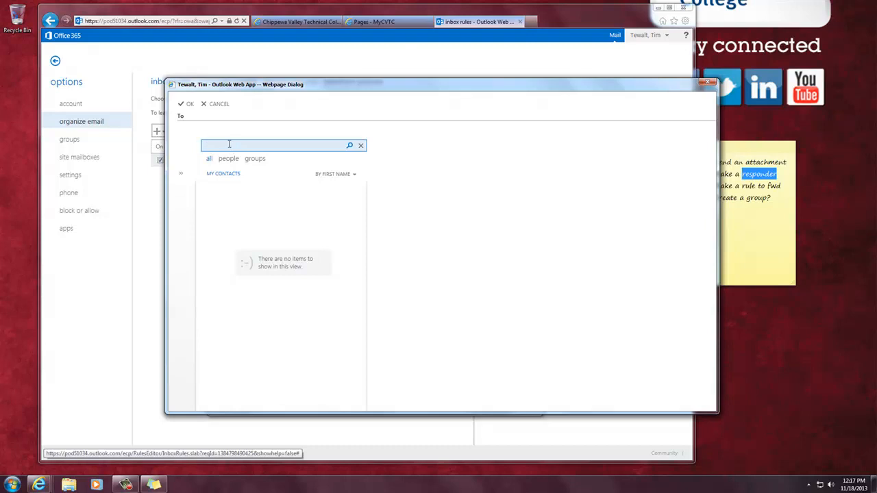
pyautogui.press('Return')
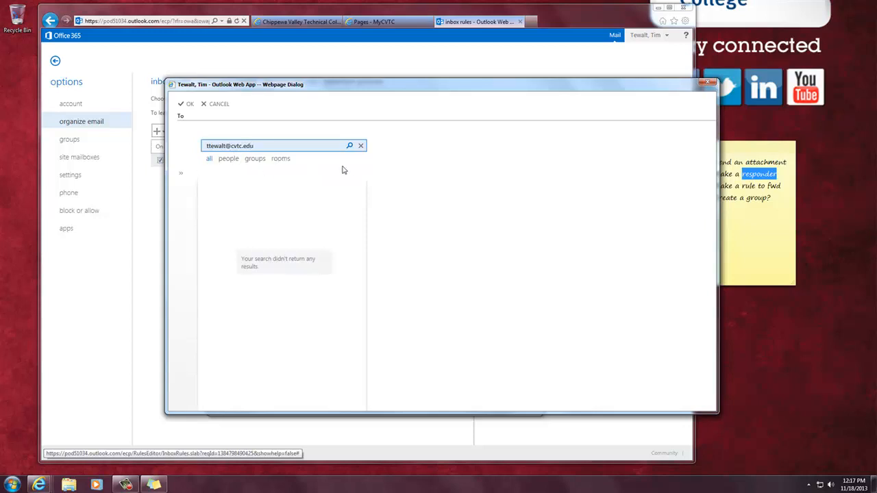
pyautogui.moveTo(280, 146); pyautogui.dragTo(194, 145)
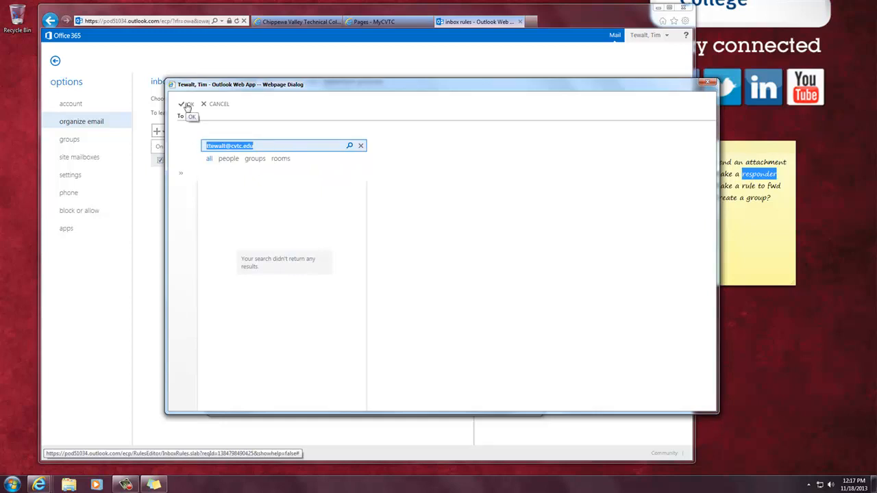
# Step: Browse the personal contacts, close the people picker, and discard the new rule
pyautogui.click(183, 178)
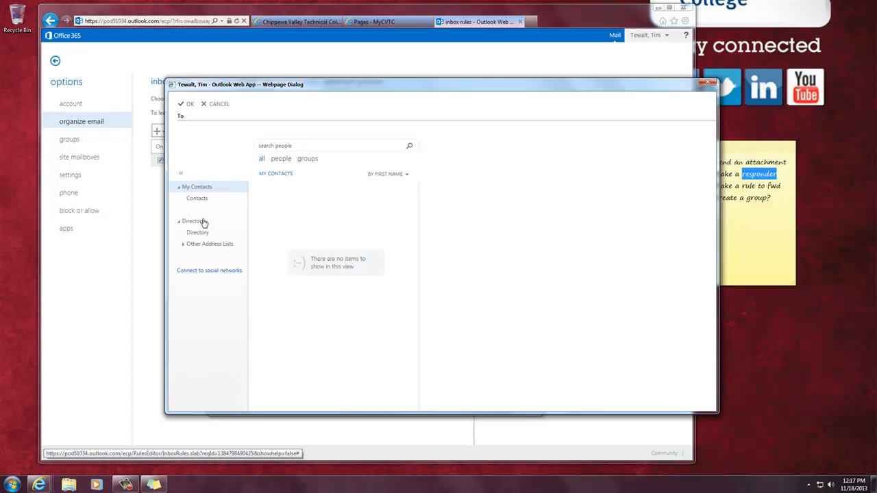
pyautogui.click(197, 198)
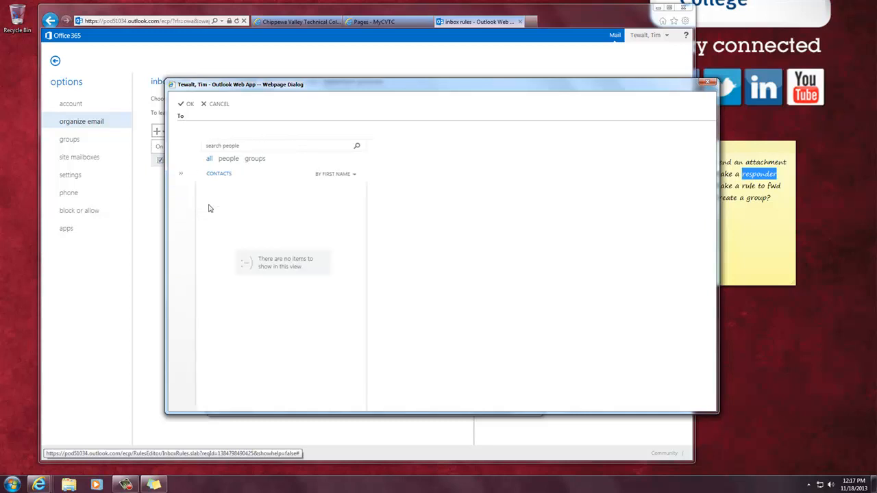
pyautogui.click(223, 106)
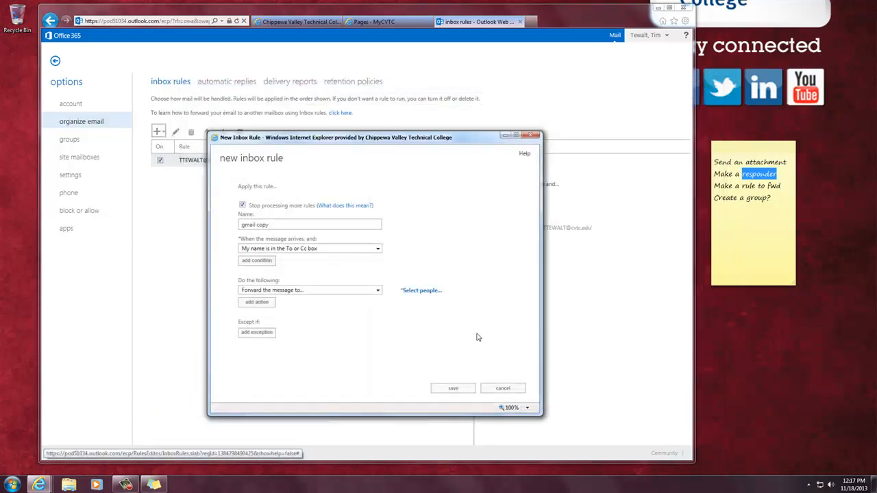
pyautogui.click(507, 388)
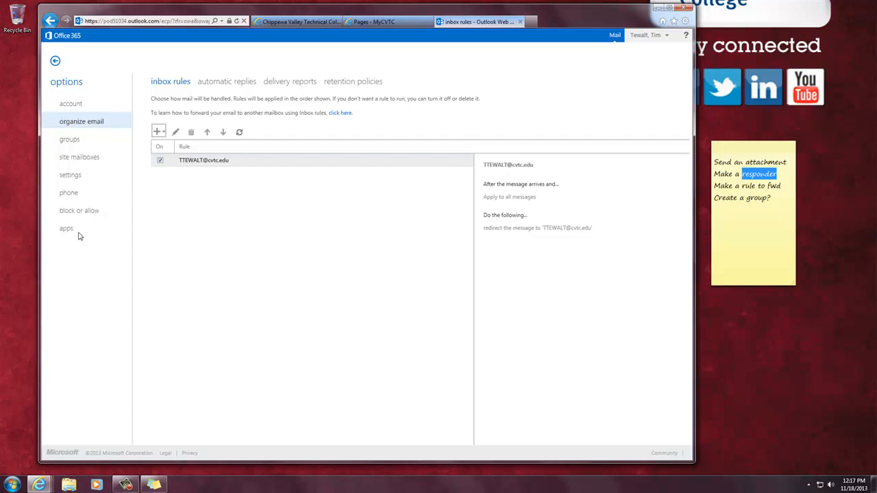
# Step: Search the groups-I-belong-to list for 'mygroupfor class' and sort it by email address
pyautogui.click(73, 140)
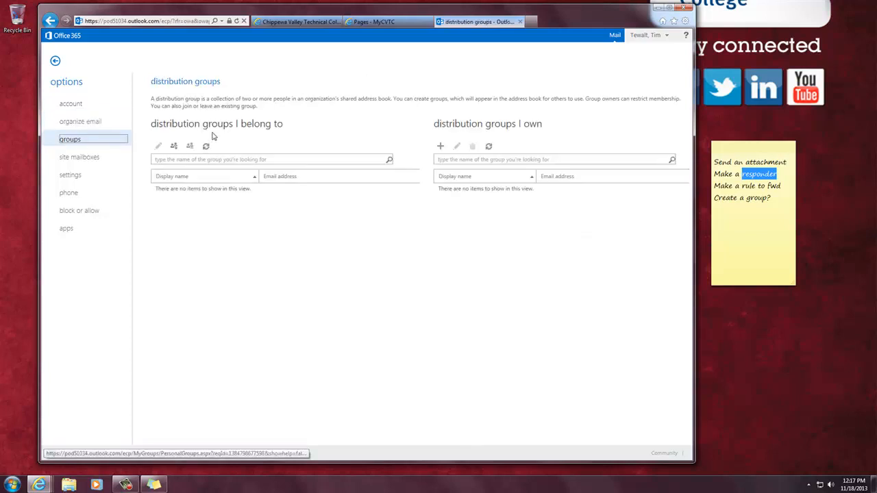
pyautogui.click(175, 159)
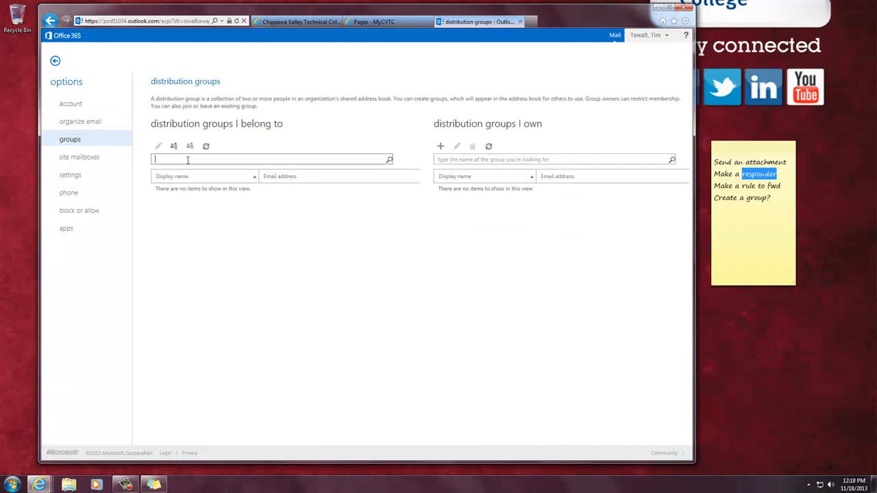
pyautogui.write('mygroupfor class')
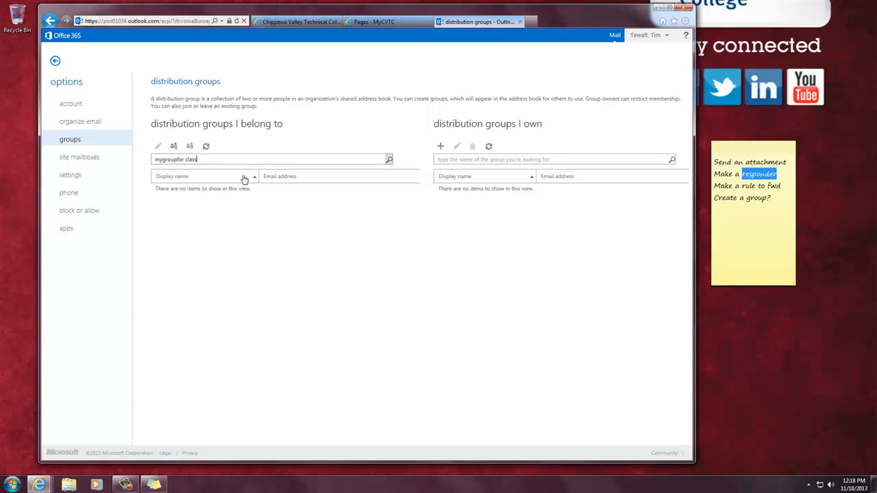
pyautogui.click(283, 178)
# Step: Create a distribution group named 'My class group' with alias 'mygroup' and save it
pyautogui.click(440, 146)
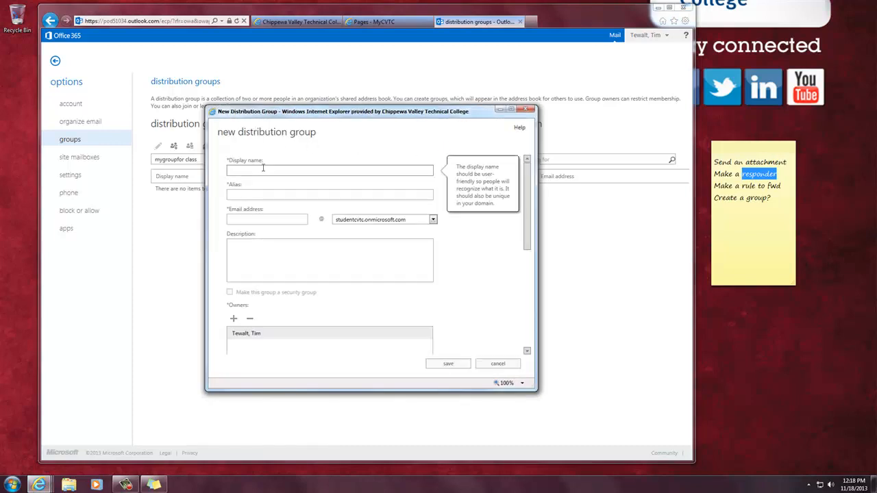
pyautogui.write('My class group')
pyautogui.press('Tab')
pyautogui.write('mygroup')
pyautogui.press('Tab')
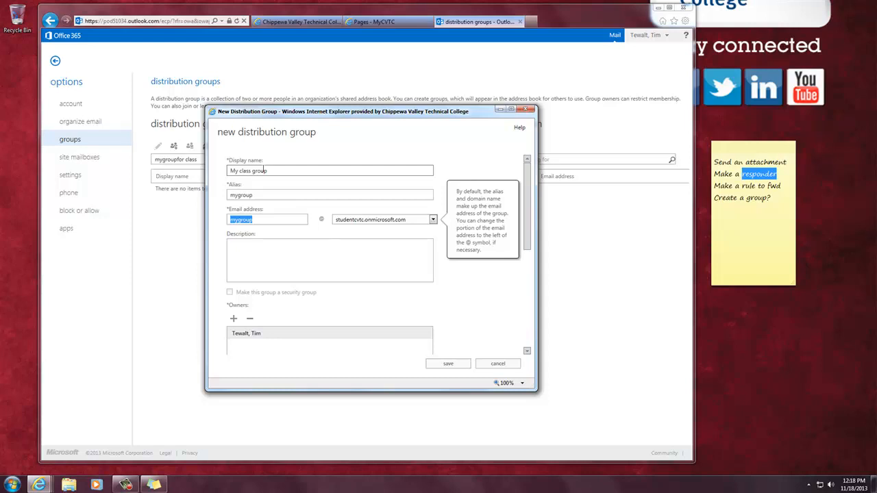
pyautogui.click(350, 354)
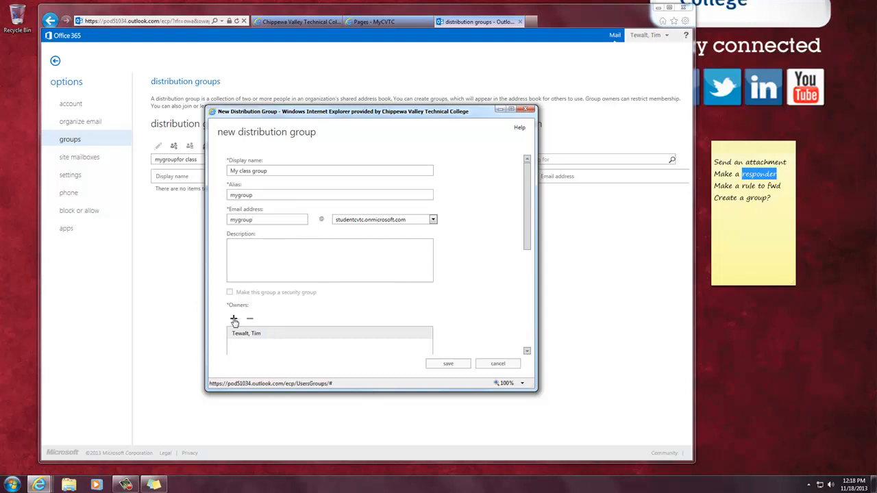
pyautogui.click(447, 364)
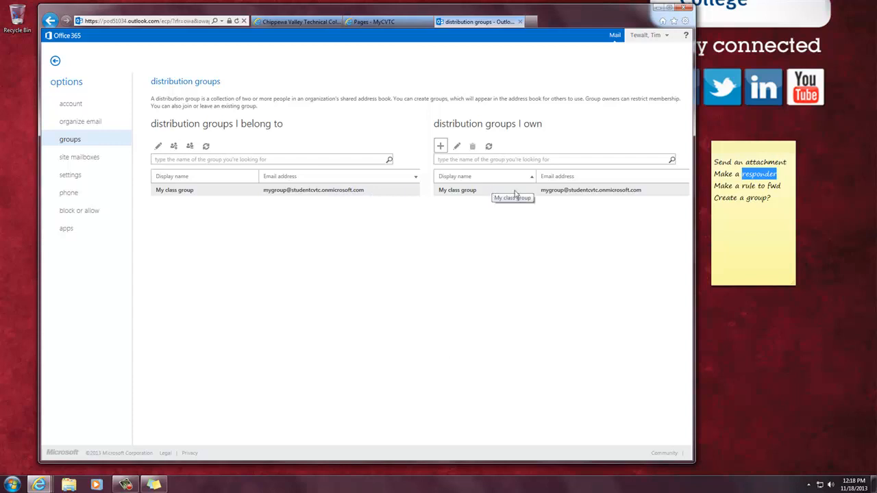
pyautogui.doubleClick(568, 194)
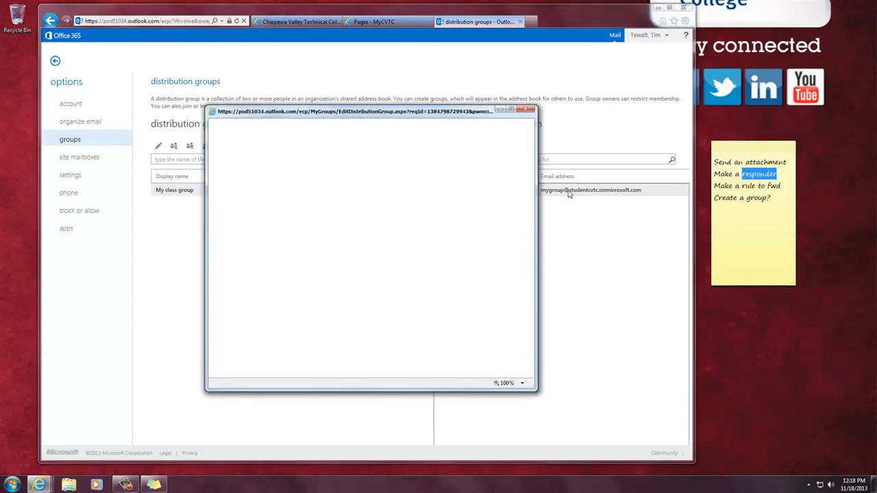
pyautogui.click(249, 193)
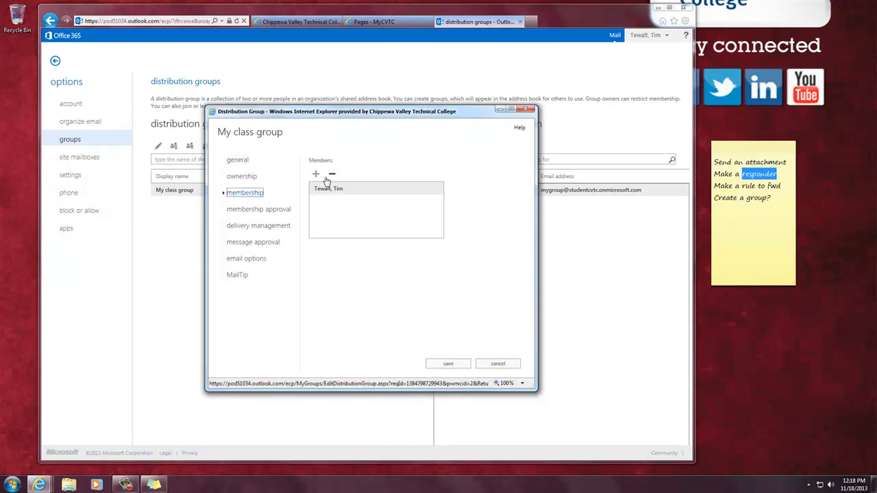
pyautogui.click(316, 173)
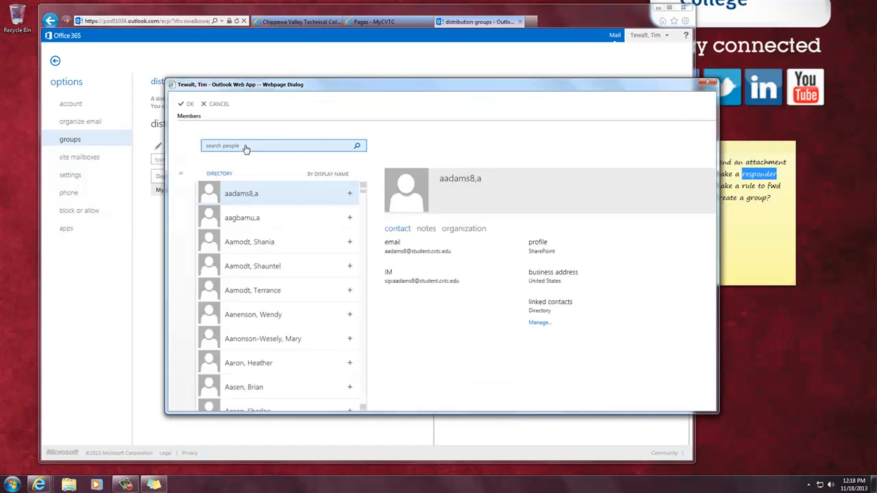
pyautogui.click(276, 224)
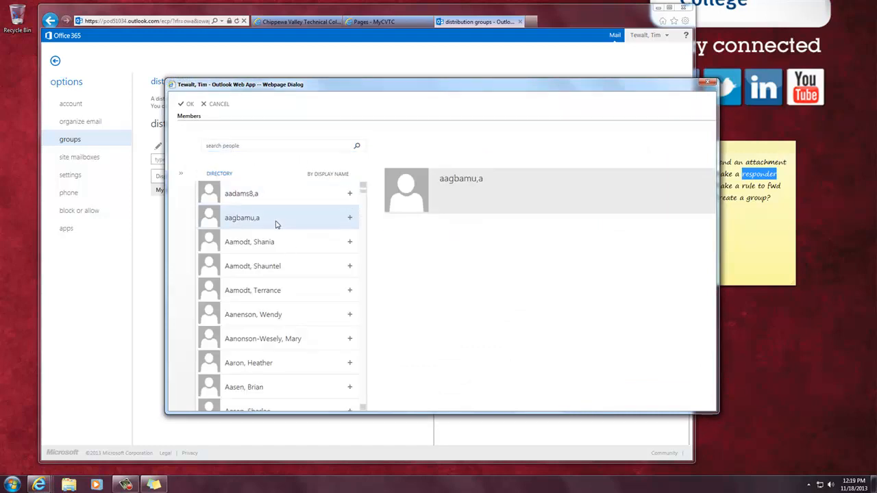
pyautogui.click(350, 220)
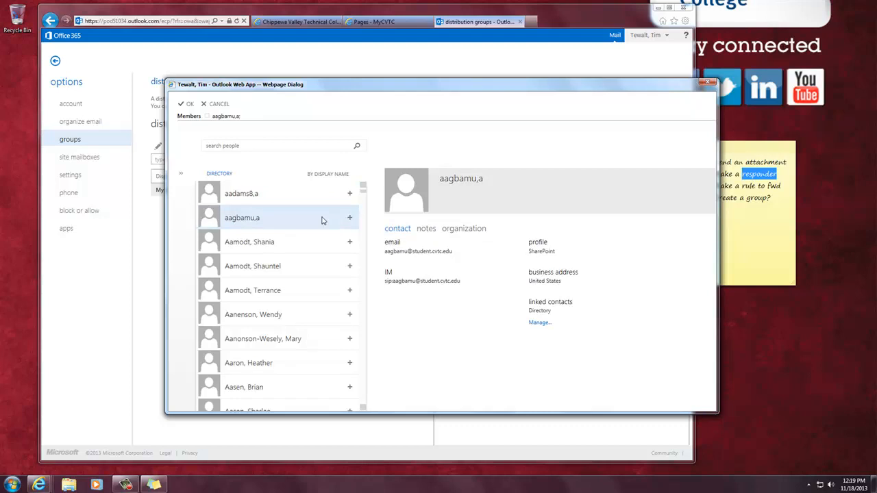
pyautogui.doubleClick(322, 220)
pyautogui.doubleClick(290, 274)
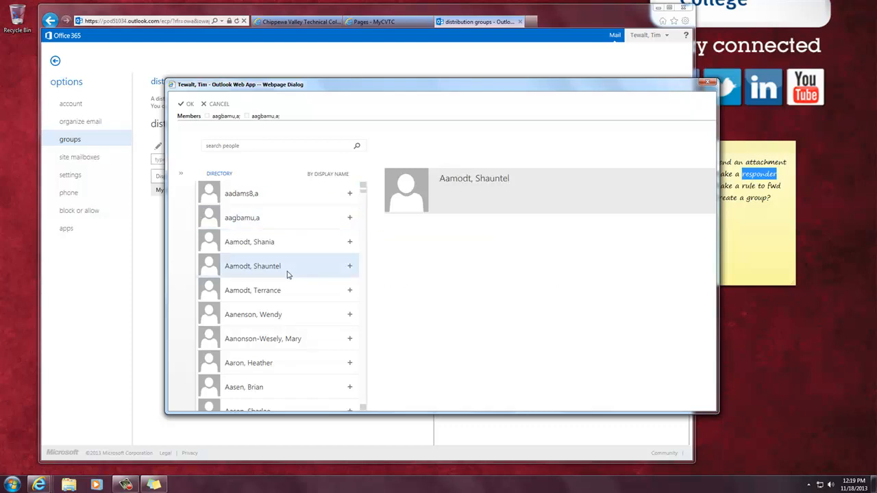
pyautogui.click(279, 313)
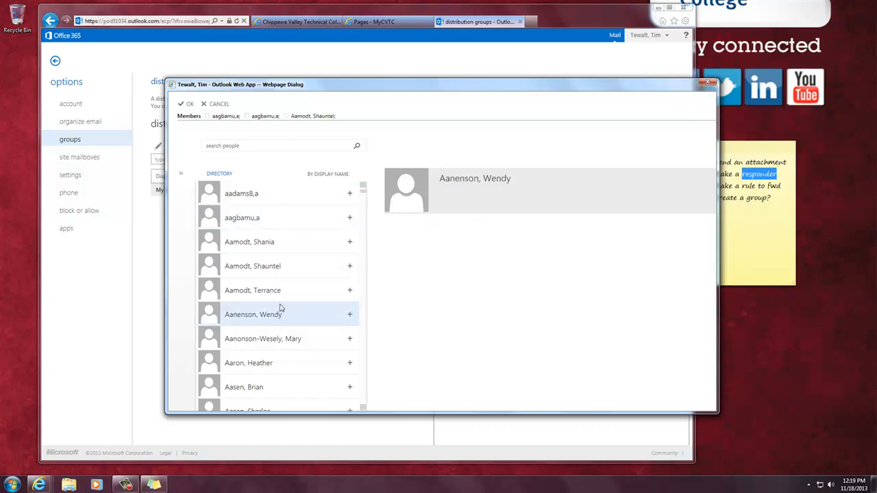
pyautogui.click(184, 104)
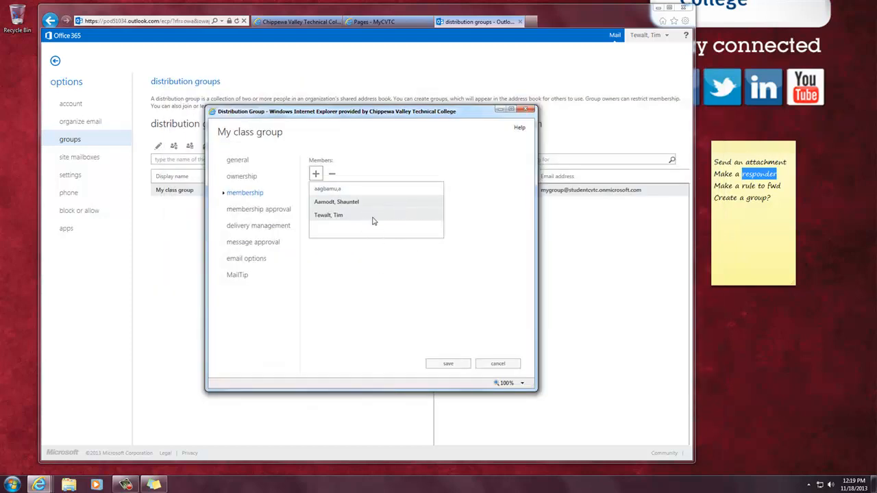
pyautogui.click(332, 174)
pyautogui.click(331, 174)
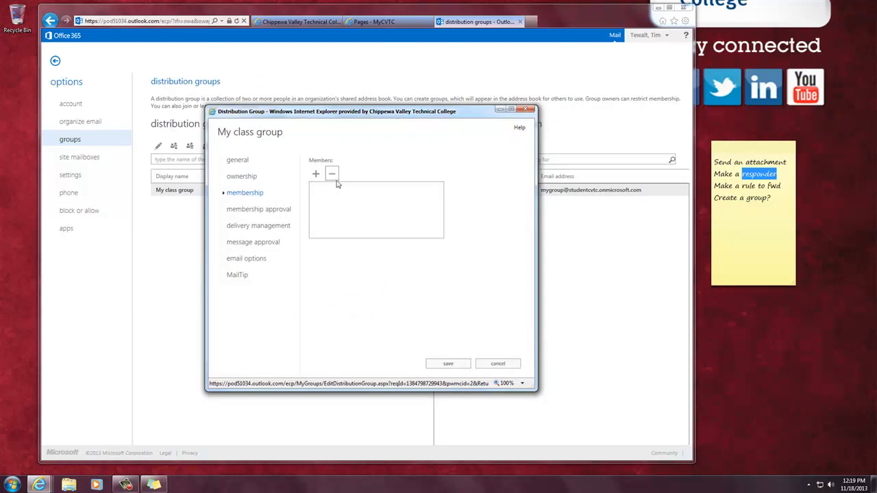
pyautogui.click(502, 363)
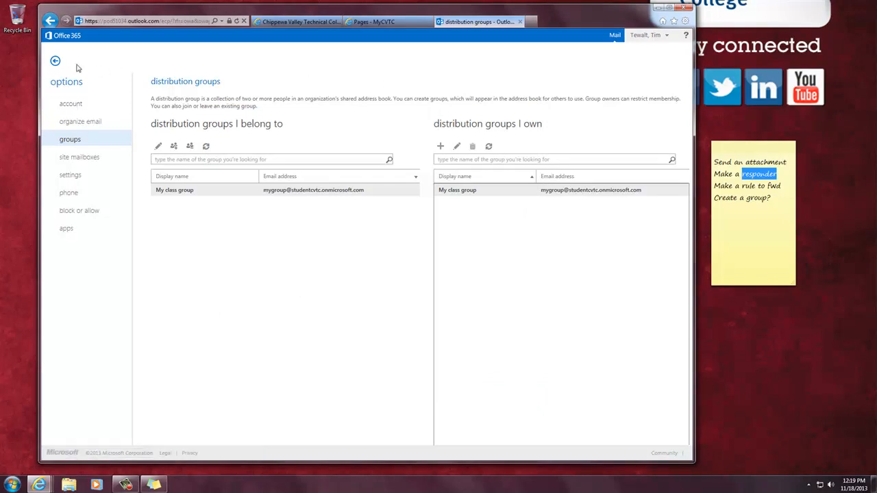
# Step: Back in the mailbox, start a new message addressed to 'mygroup' (My class group)
pyautogui.click(55, 61)
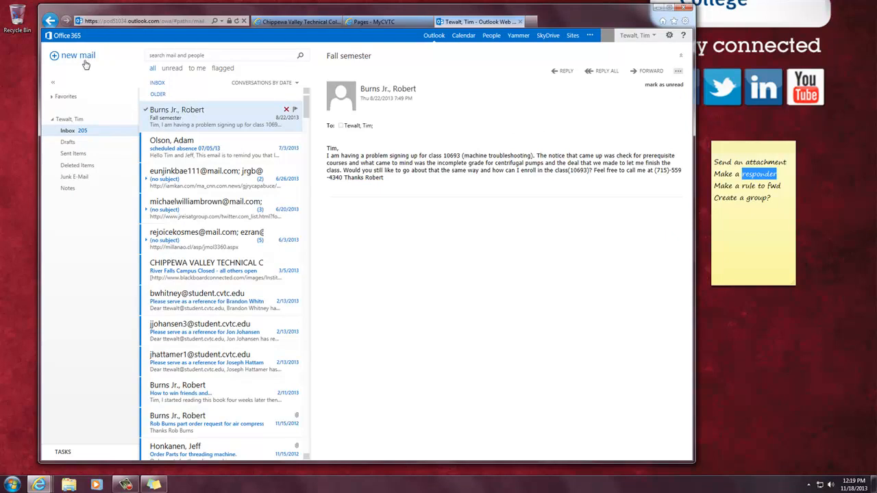
pyautogui.click(81, 55)
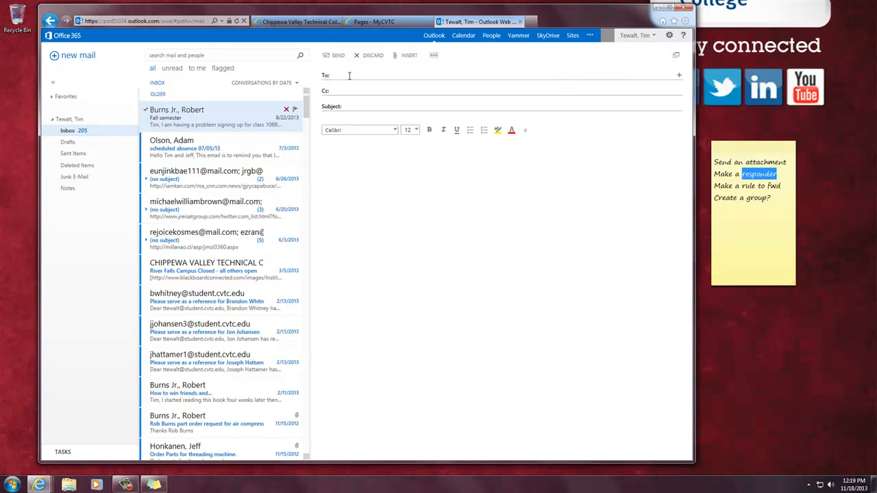
pyautogui.write('mys')
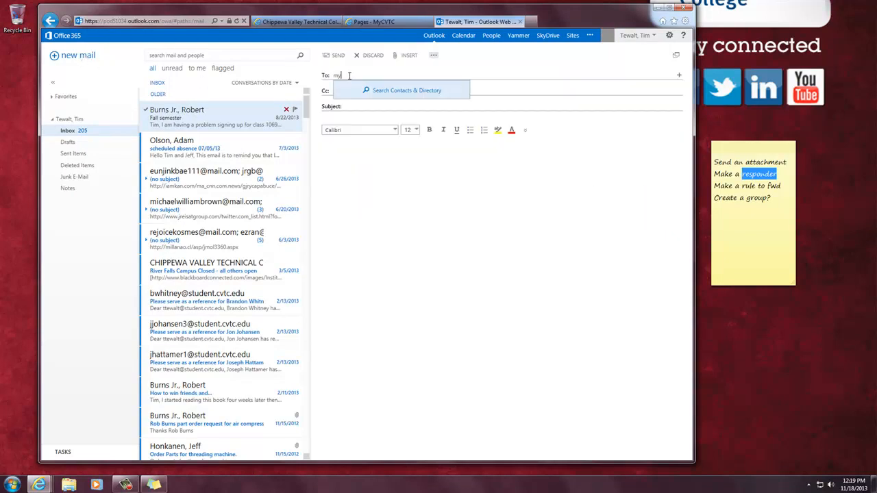
pyautogui.write('roup')
pyautogui.press('Return')
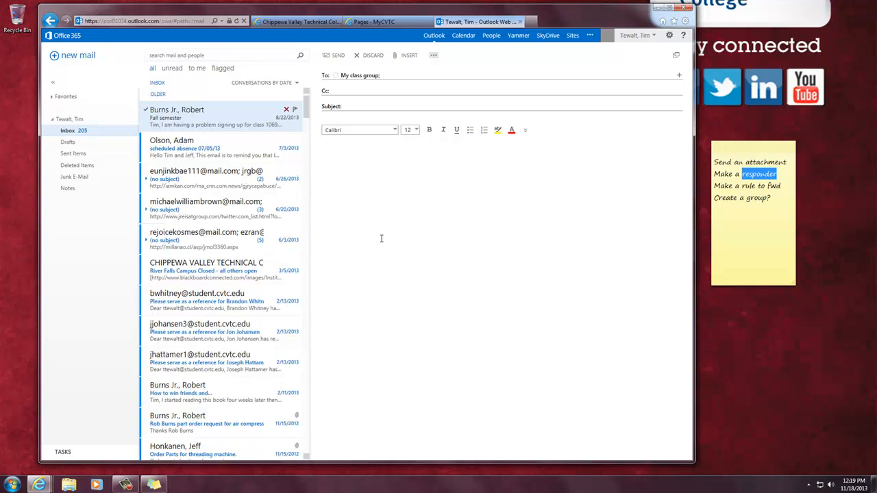
# Step: Mark the 'Create a group?' item on the to-do sticky note, then bring up the screen recorder window
pyautogui.click(783, 188)
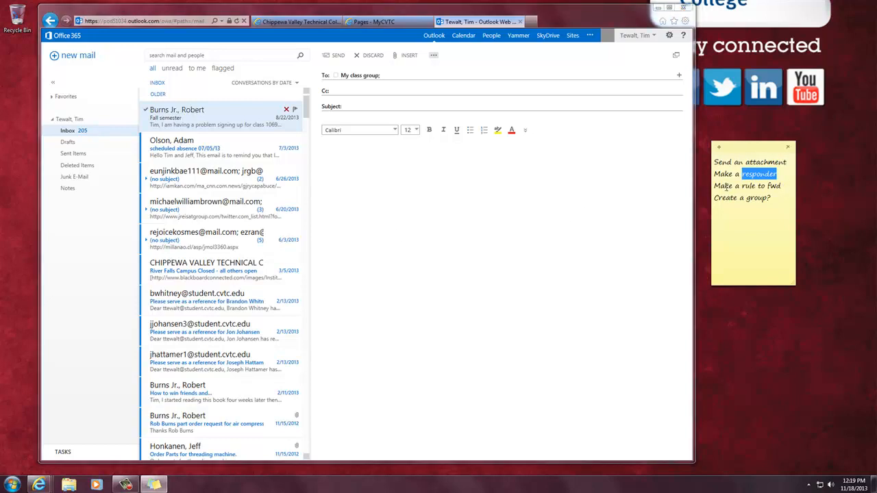
pyautogui.doubleClick(738, 186)
pyautogui.doubleClick(738, 198)
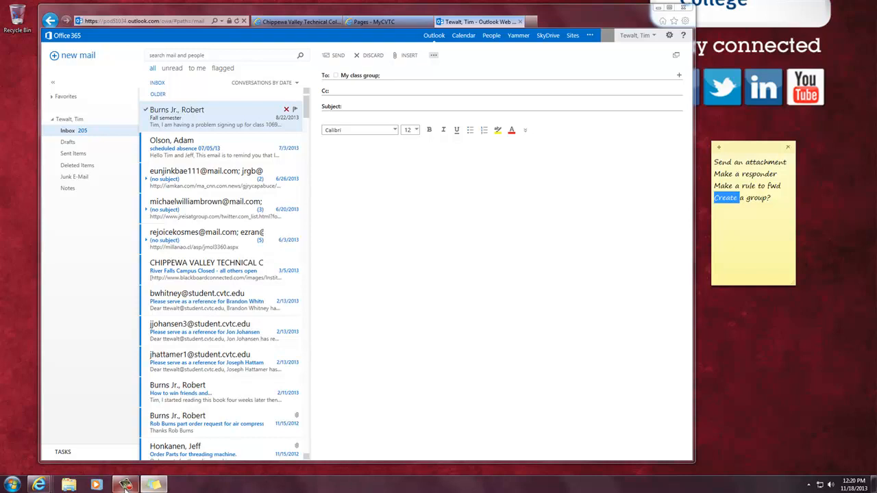
pyautogui.moveTo(127, 487)
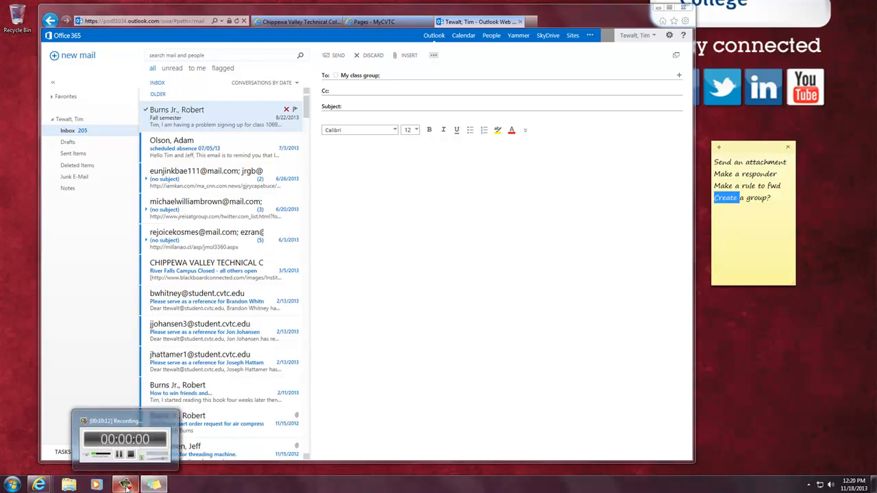
pyautogui.click(126, 486)
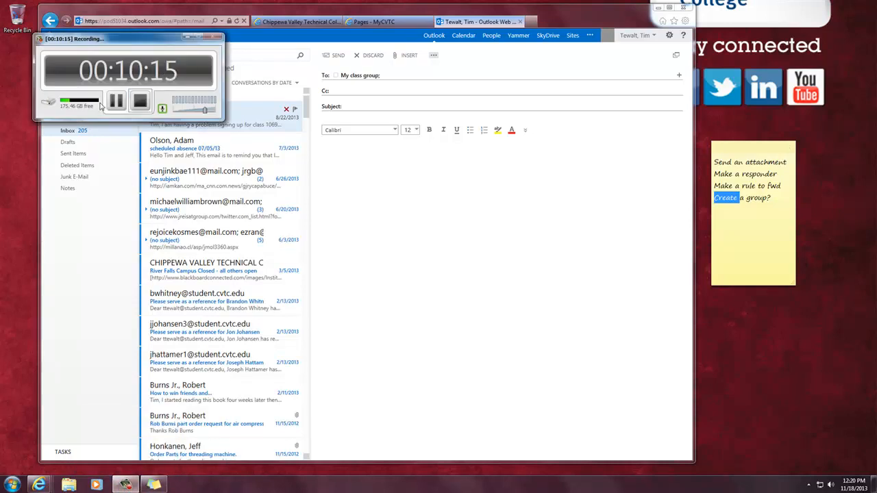